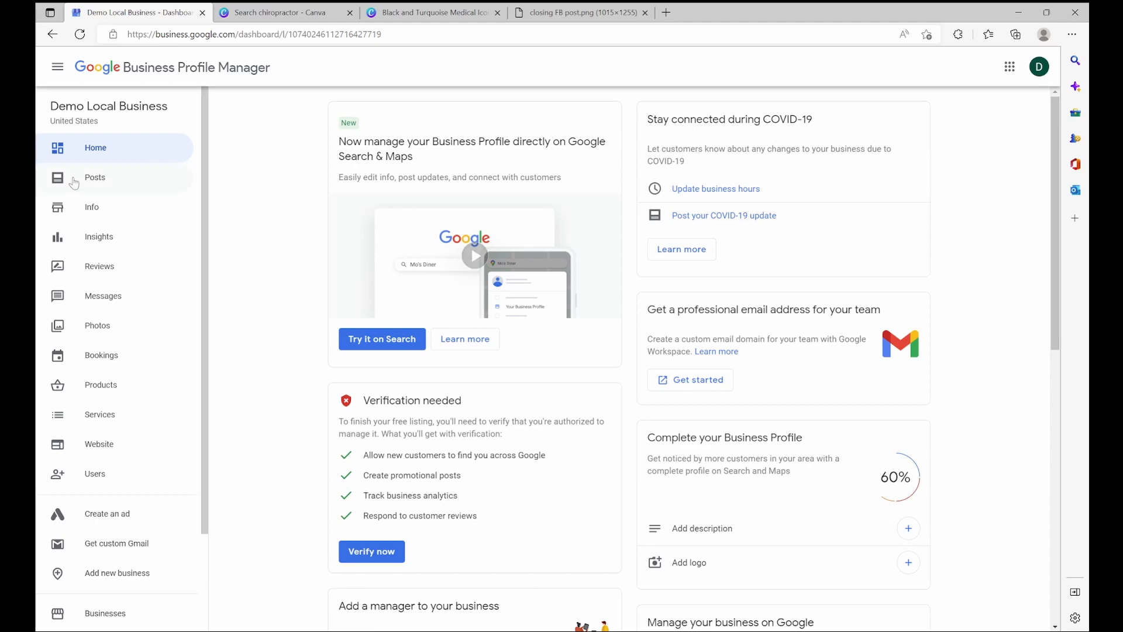
Examine the business info page, including its service area and special hours editors, without changing anything
{"action": "left_click", "coordinate": [138, 213]}
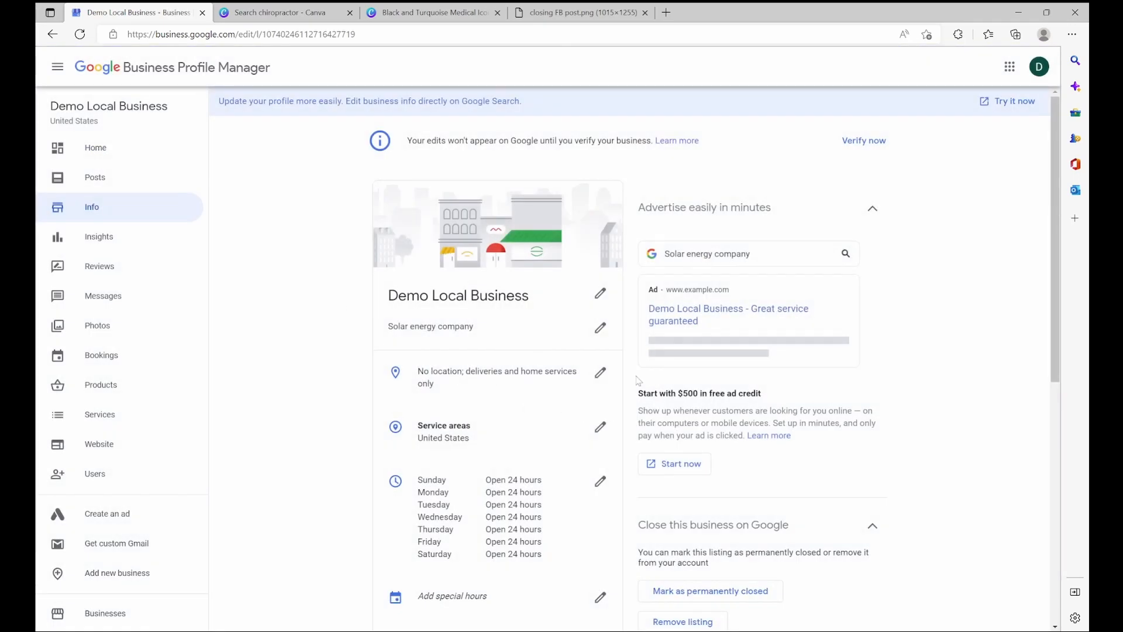
{"action": "left_click", "coordinate": [1008, 68]}
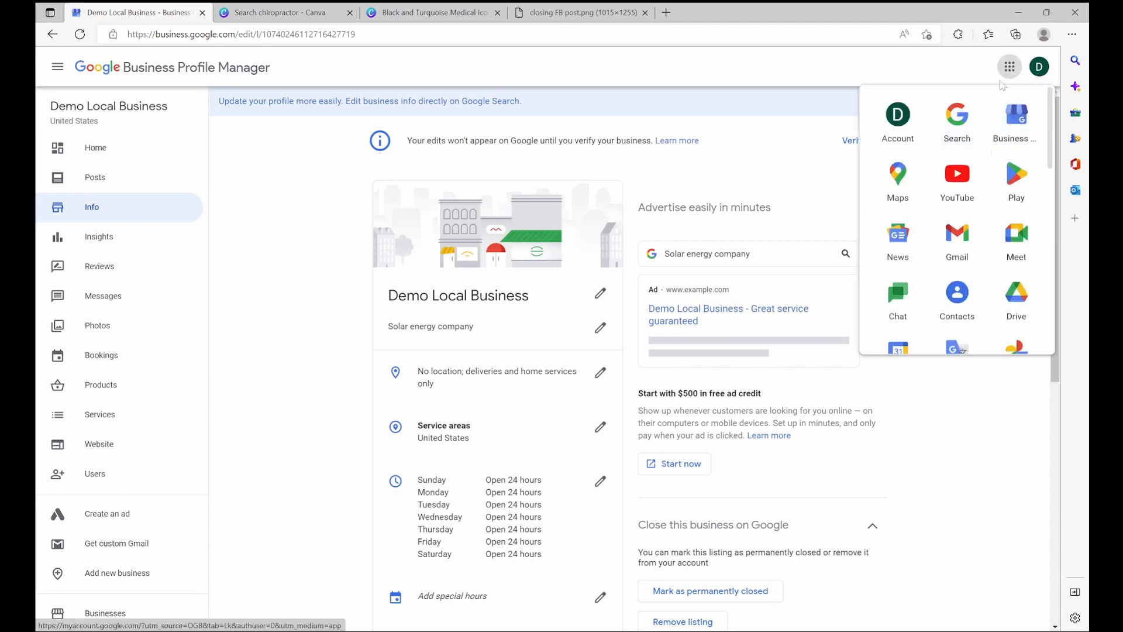
{"action": "left_click", "coordinate": [1006, 67]}
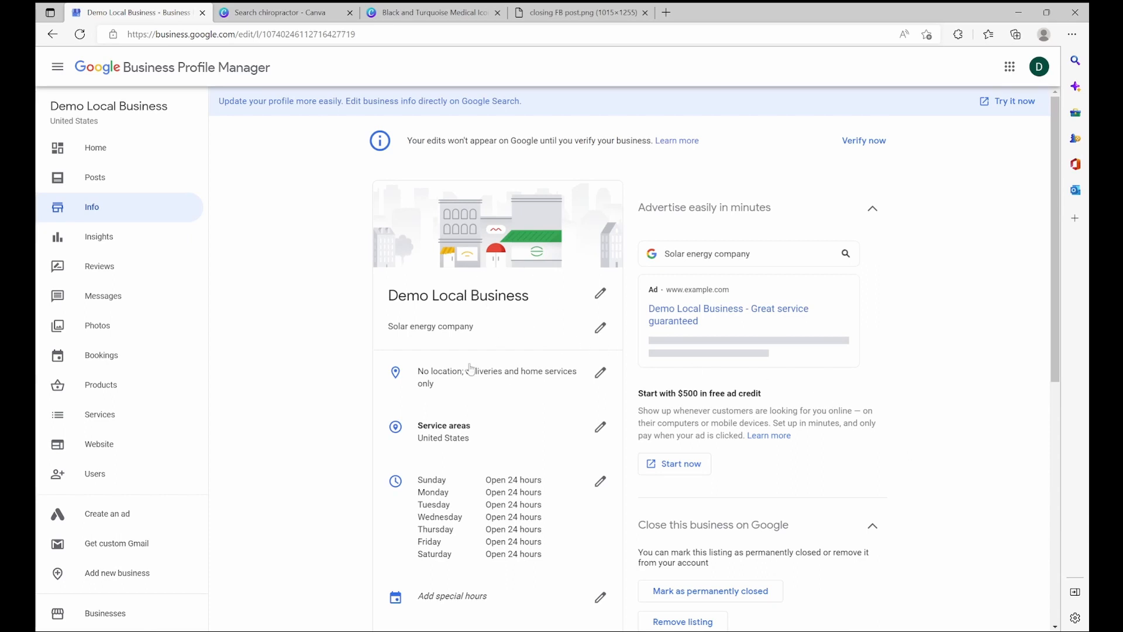
{"action": "scroll", "coordinate": [482, 374], "scroll_direction": "down", "scroll_amount": 3}
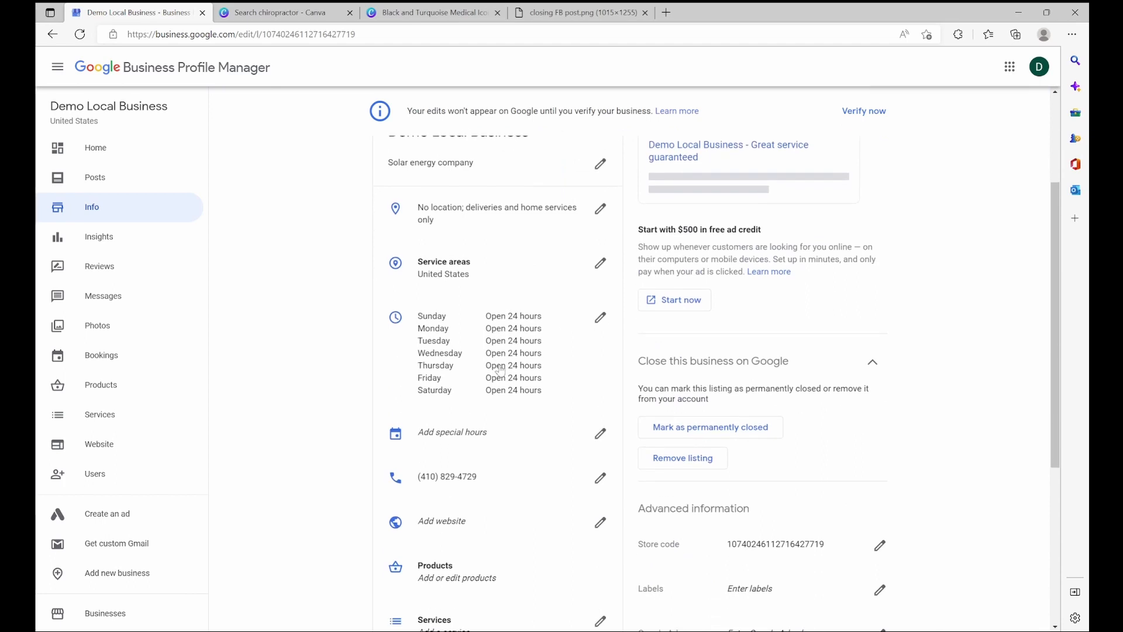
{"action": "left_click", "coordinate": [599, 268]}
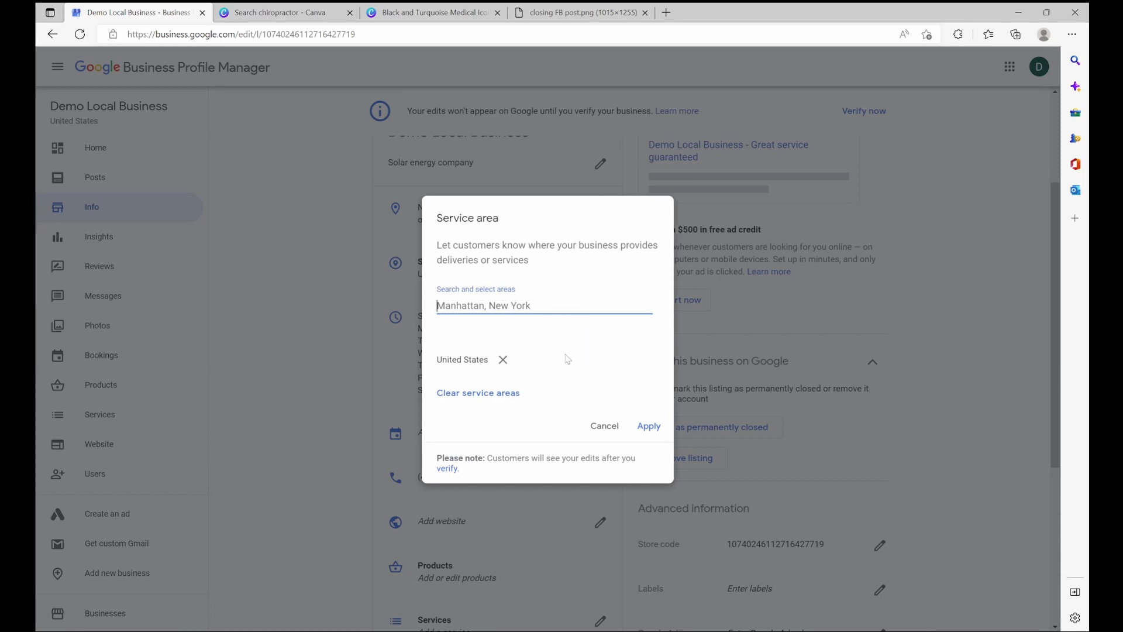
{"action": "left_click", "coordinate": [600, 426]}
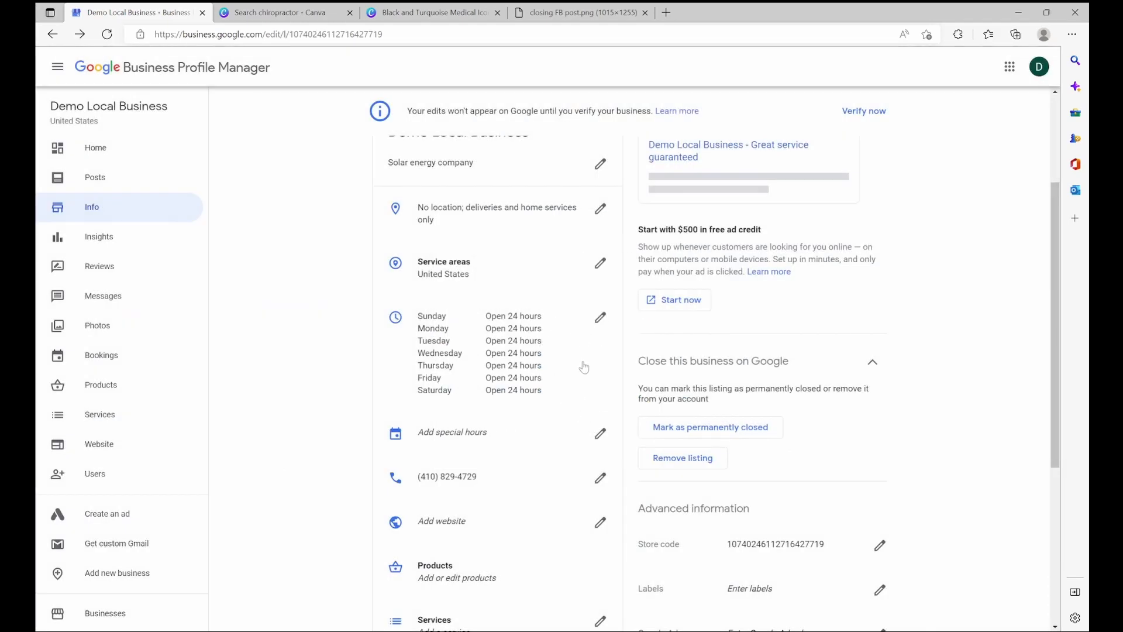
{"action": "scroll", "coordinate": [584, 366], "scroll_direction": "down", "scroll_amount": 1}
{"action": "left_click", "coordinate": [597, 352]}
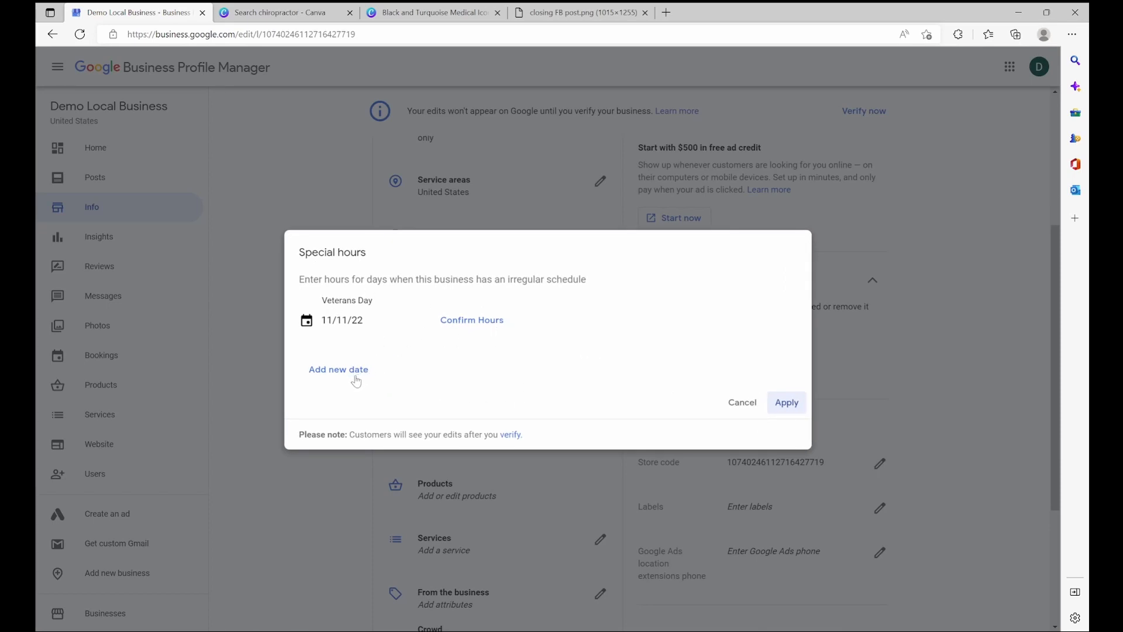
{"action": "left_click", "coordinate": [731, 402]}
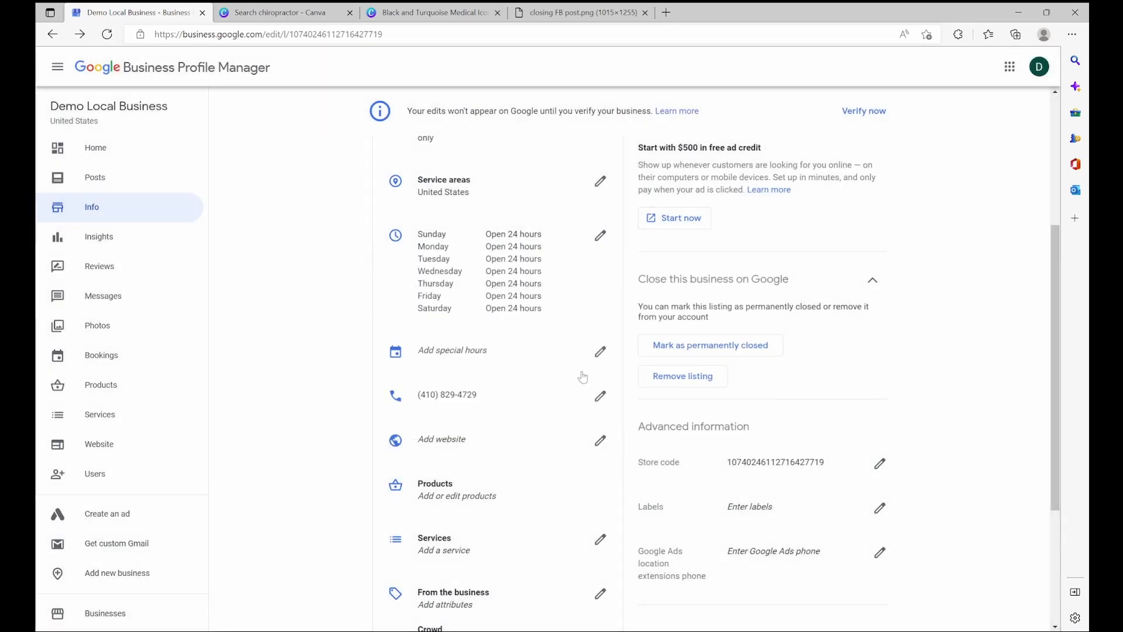
Apply the business attributes with LGBTQ+ friendly selected under Crowd
{"action": "scroll", "coordinate": [464, 299], "scroll_direction": "down", "scroll_amount": 2}
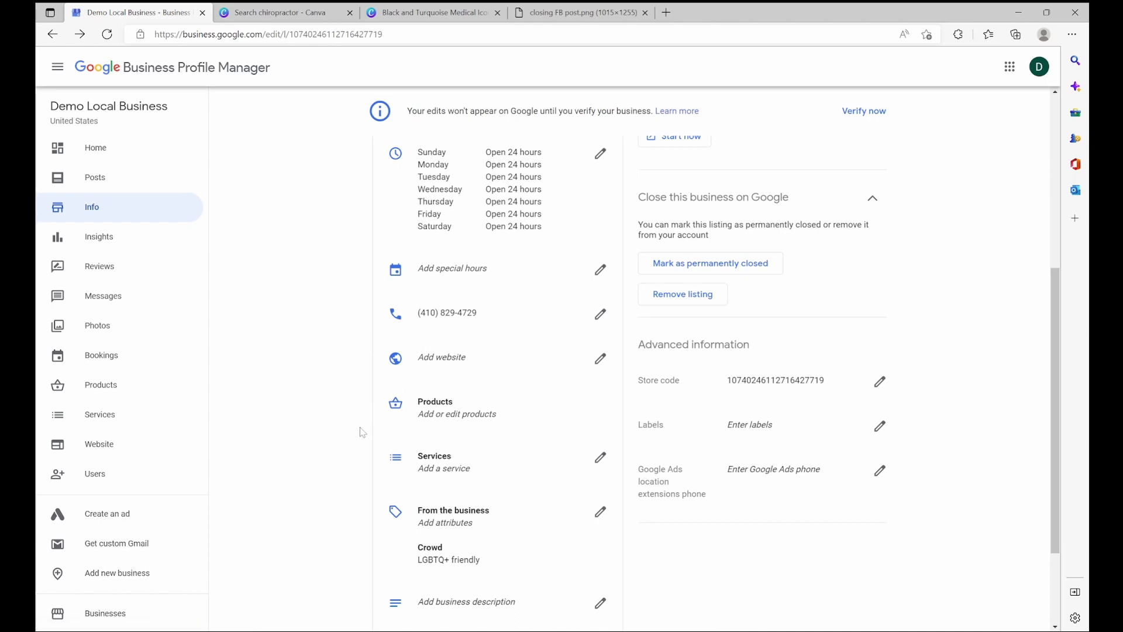
{"action": "scroll", "coordinate": [357, 433], "scroll_direction": "down", "scroll_amount": 3}
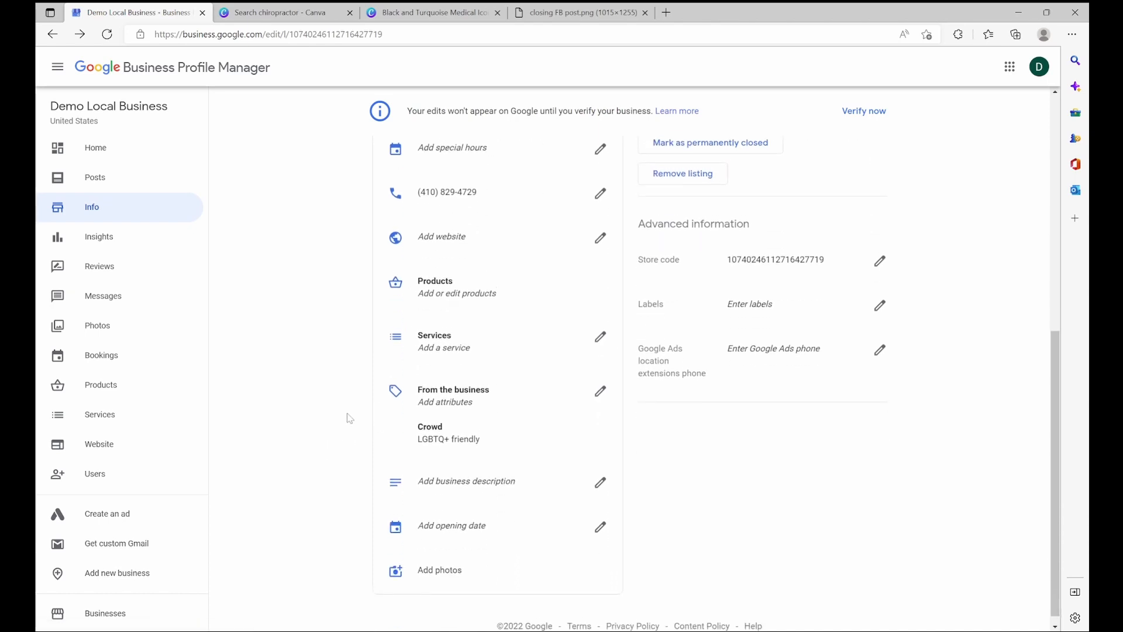
{"action": "left_click", "coordinate": [601, 382]}
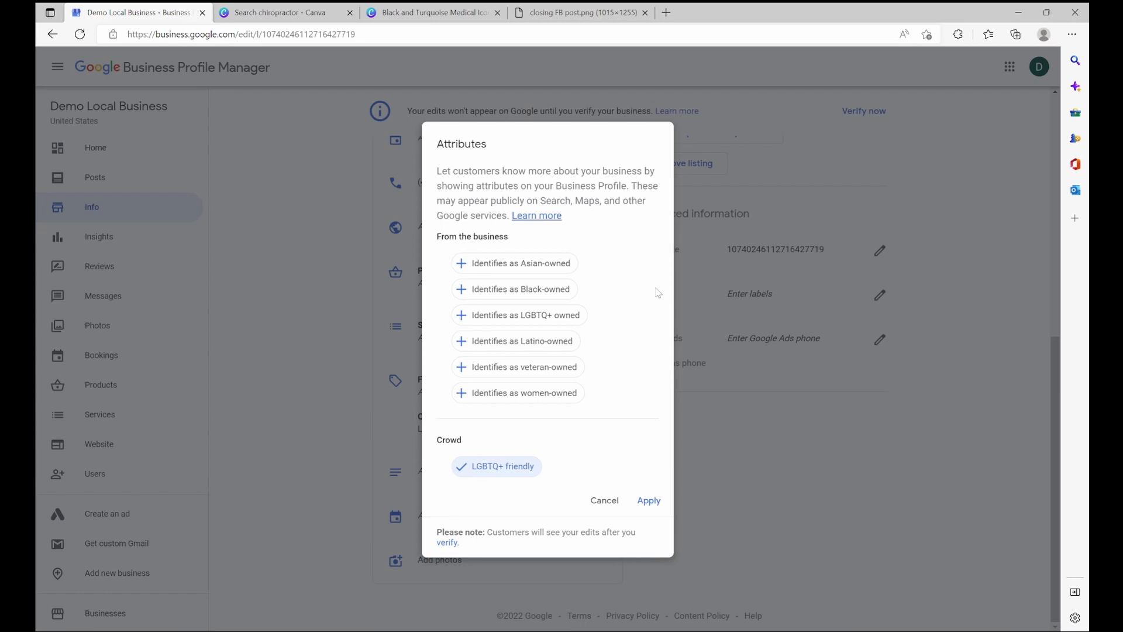
{"action": "left_click", "coordinate": [648, 502]}
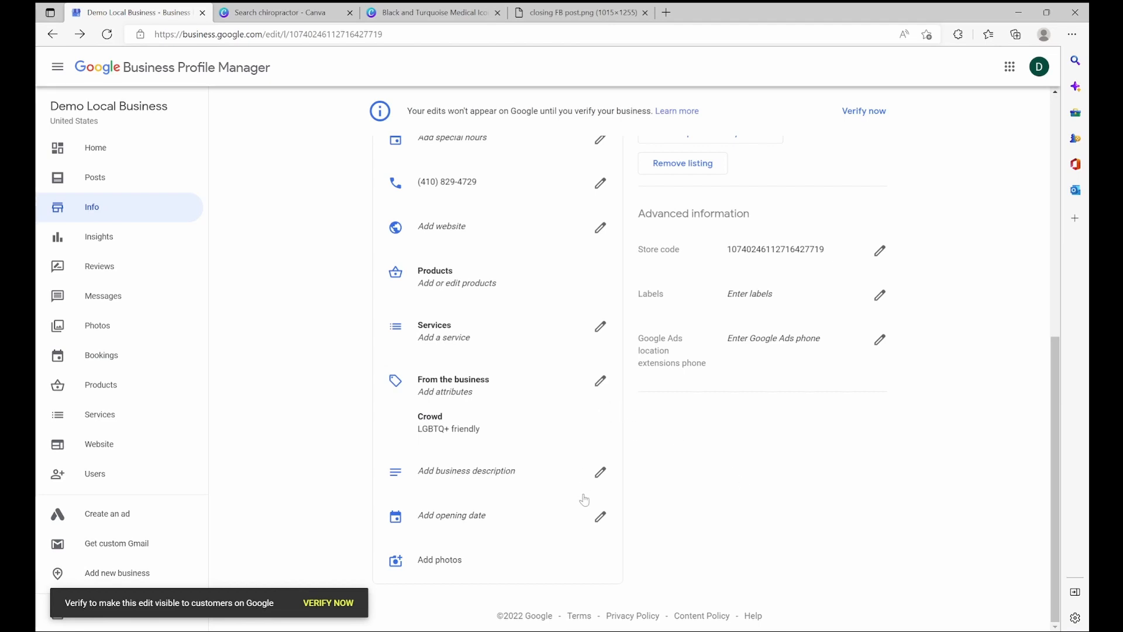
View the business description editor without adding text and go to the profile's photos
{"action": "left_click", "coordinate": [602, 475]}
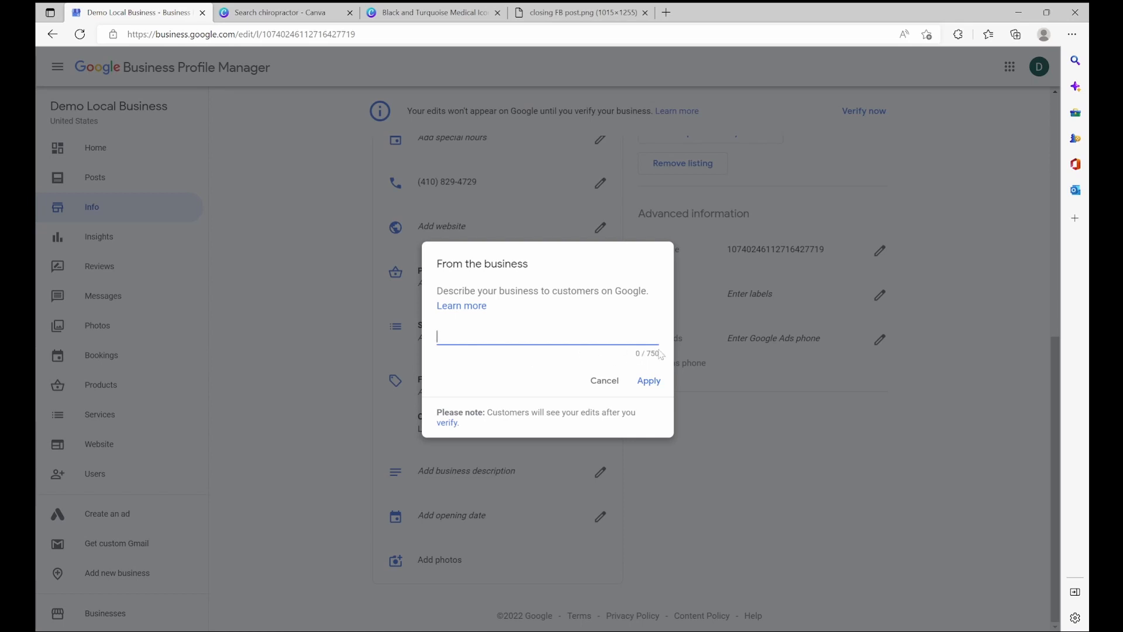
{"action": "left_click", "coordinate": [603, 381]}
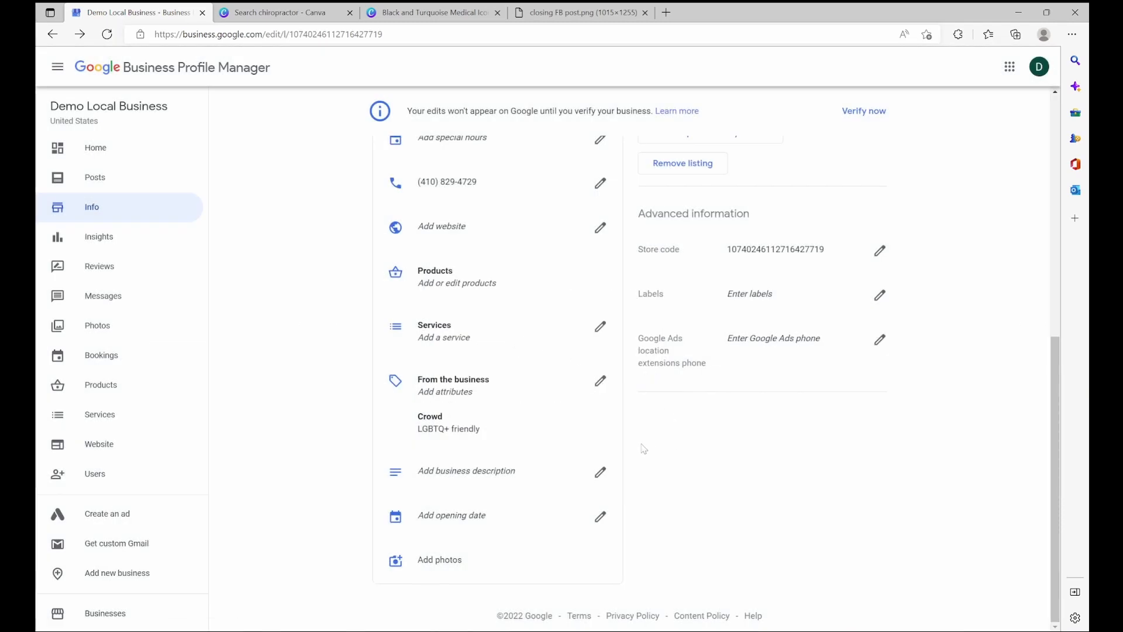
{"action": "scroll", "coordinate": [636, 414], "scroll_direction": "up", "scroll_amount": 4}
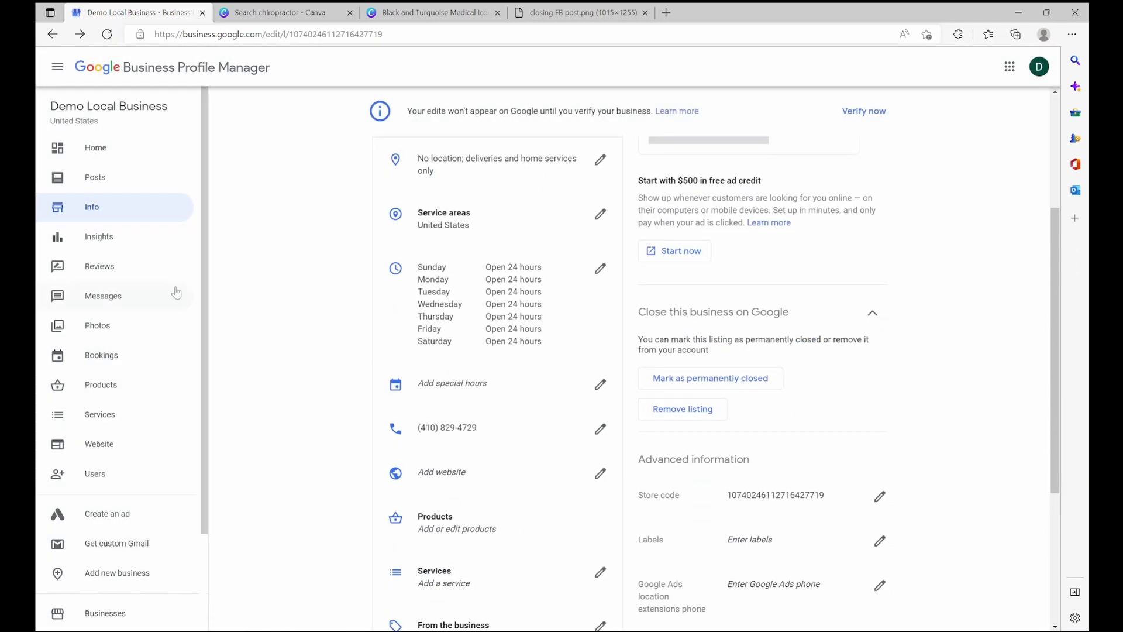
{"action": "left_click", "coordinate": [127, 329]}
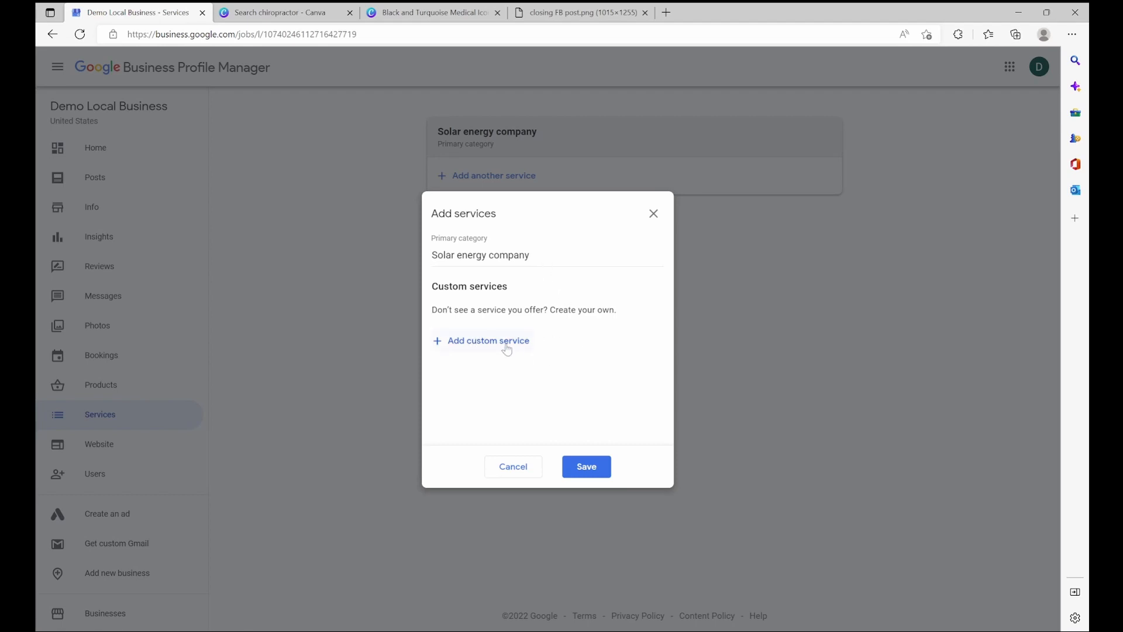
Add the custom services $0 Down Solar Lease, Installation and Maintenance to the Solar energy company category and save them
{"action": "left_click", "coordinate": [485, 340]}
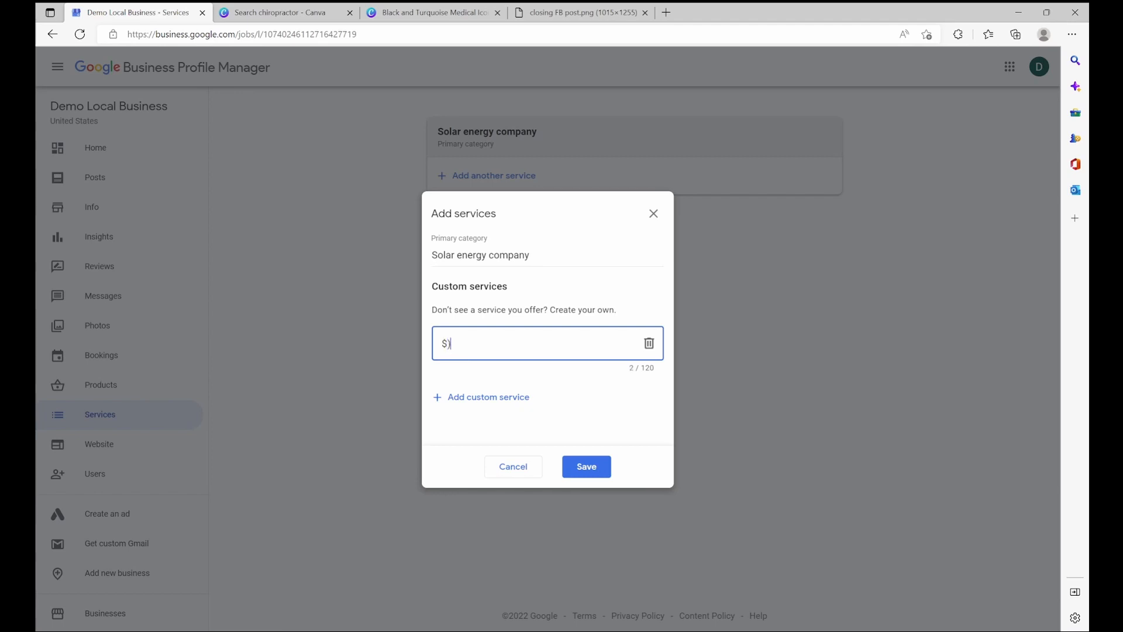
{"action": "type", "text": "$0 Down Solar Lease"}
{"action": "left_click", "coordinate": [513, 396]}
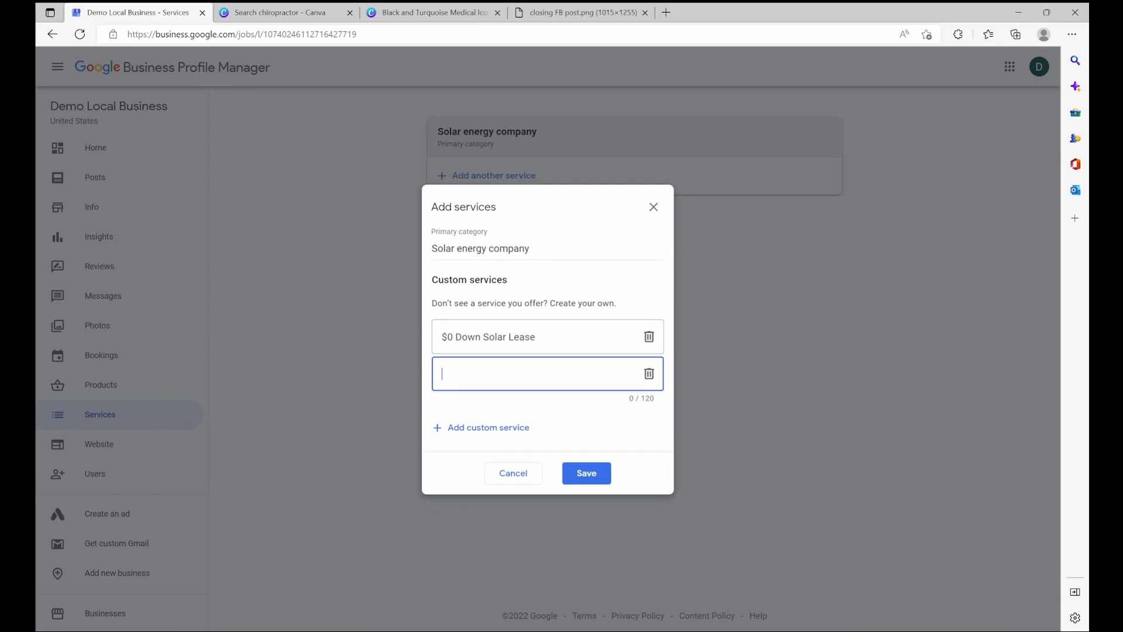
{"action": "type", "text": "Installation"}
{"action": "left_click", "coordinate": [518, 429]}
{"action": "type", "text": "Mainten"}
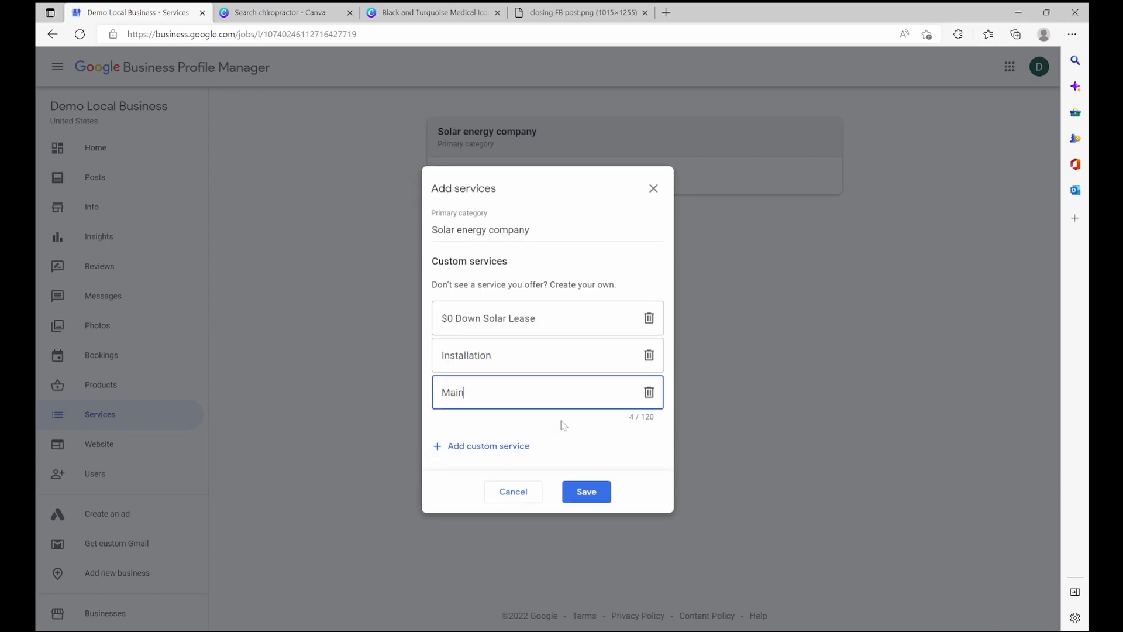
{"action": "type", "text": "ance"}
{"action": "left_click", "coordinate": [602, 494]}
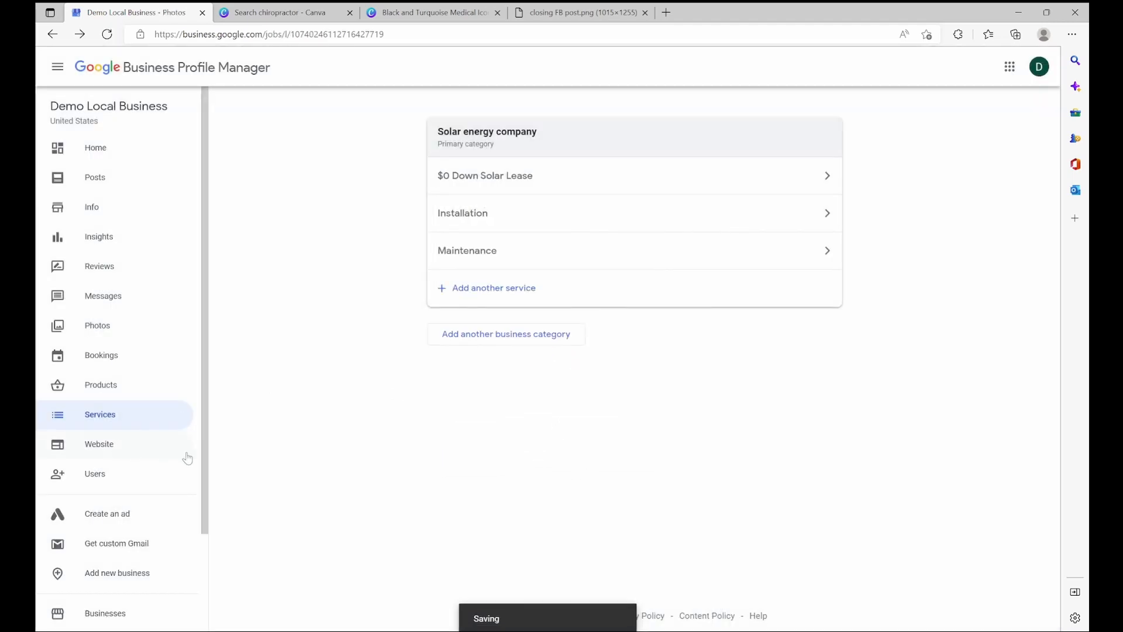
{"action": "left_click", "coordinate": [507, 290]}
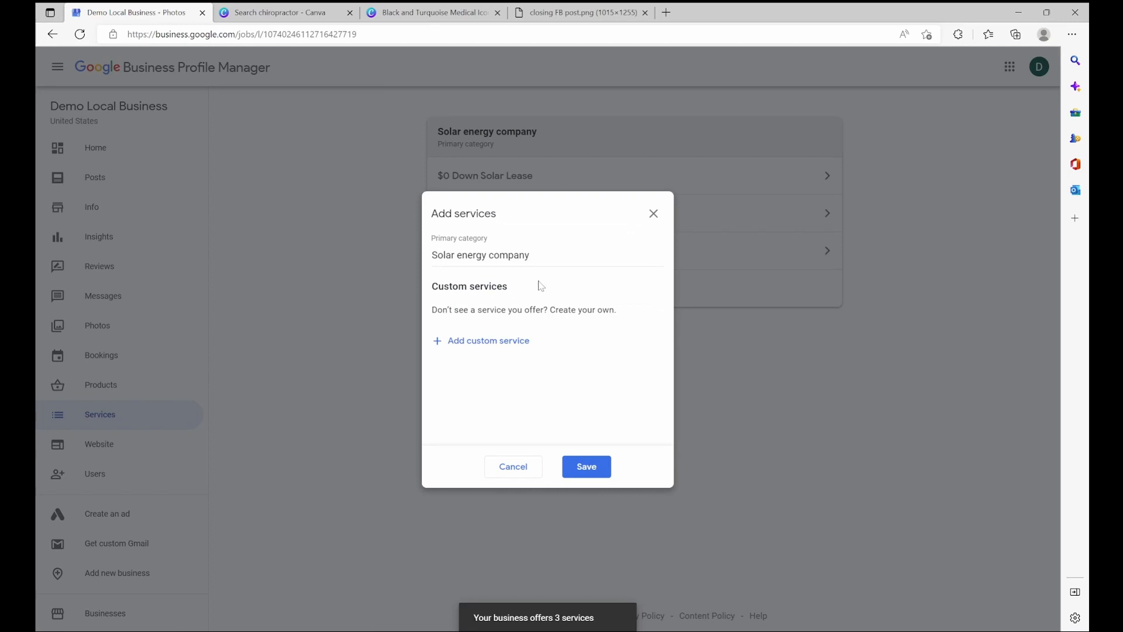
{"action": "left_click", "coordinate": [482, 354]}
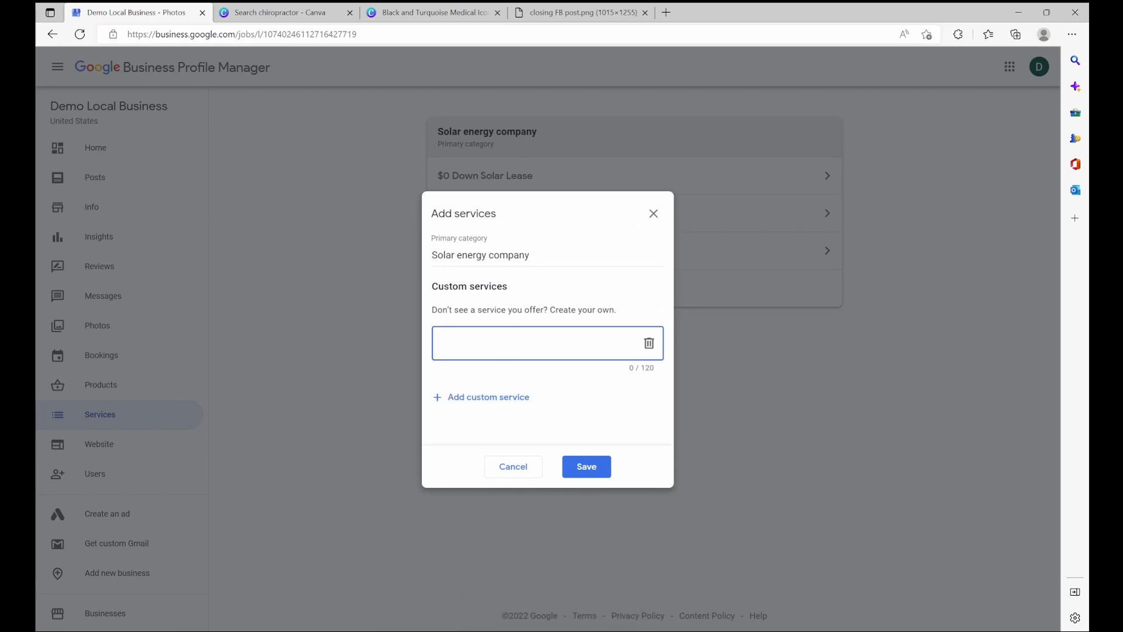
{"action": "type", "text": "Leaking Pipes"}
{"action": "left_click", "coordinate": [497, 397]}
{"action": "type", "text": "Garbage disp"}
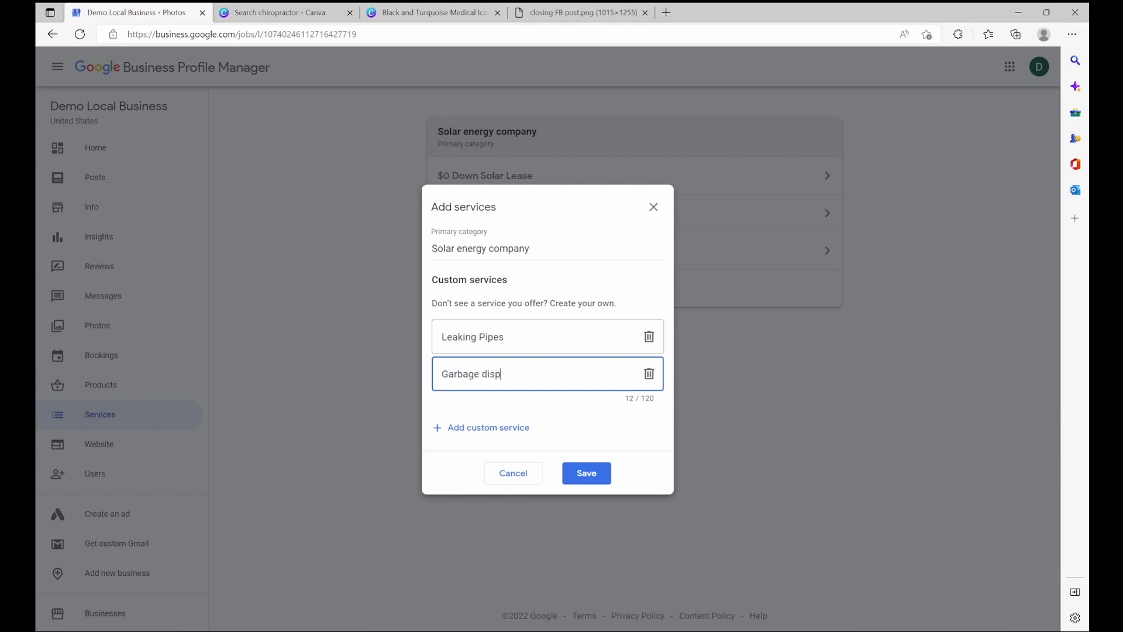
{"action": "key", "text": "BackSpace"}
{"action": "key", "text": "BackSpace"}
{"action": "key", "text": "BackSpace"}
{"action": "type", "text": "Disposals"}
{"action": "key", "text": "shift+Tab"}
{"action": "type", "text": "Listing Agent"}
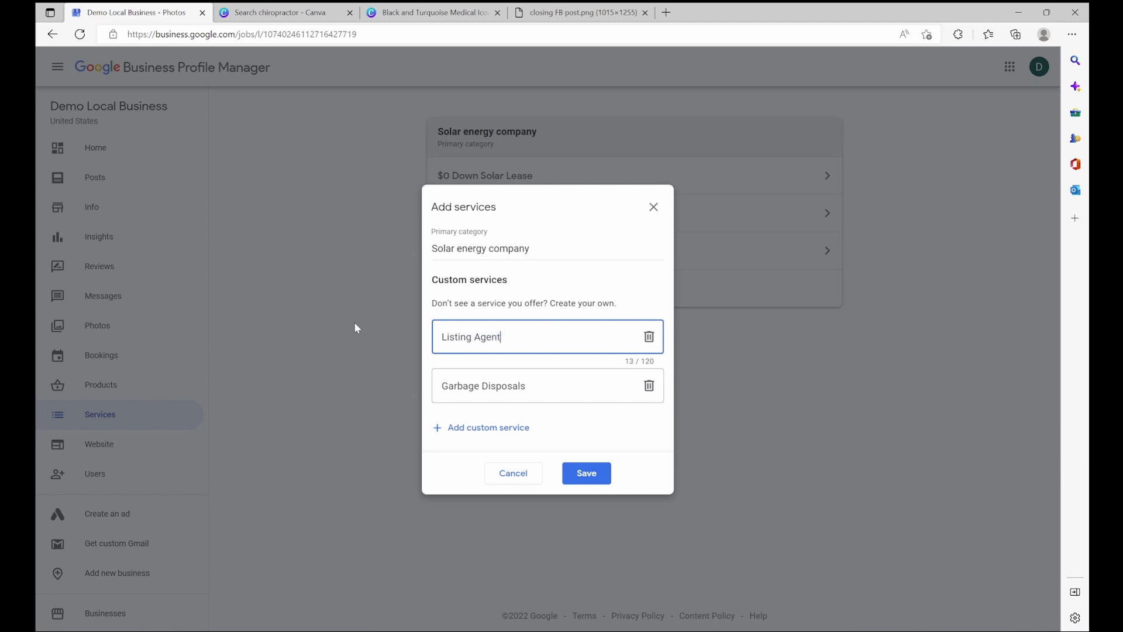
{"action": "key", "text": "Tab"}
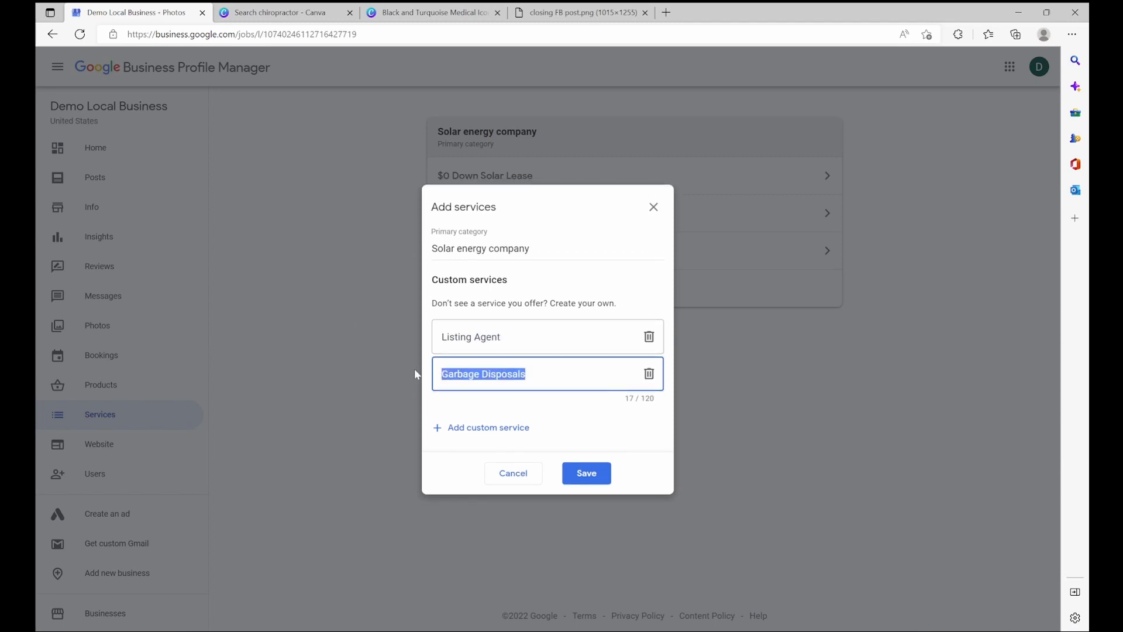
{"action": "type", "text": "Buyer's Agent"}
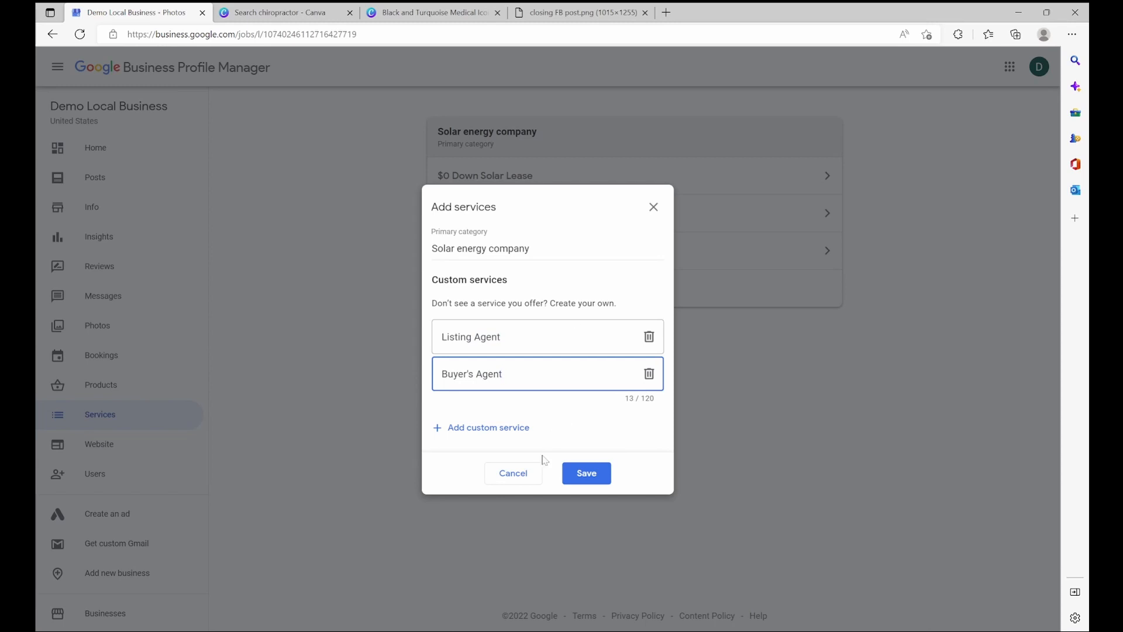
{"action": "left_click", "coordinate": [520, 474]}
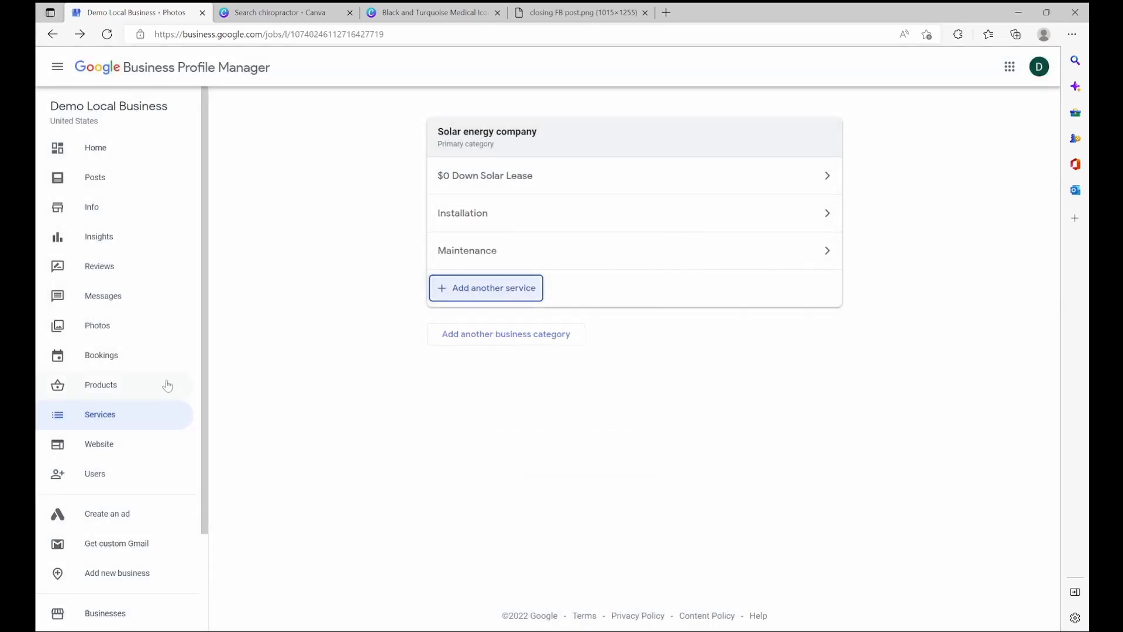
Start adding the first product and create the new product category Chiropractic Services for it
{"action": "left_click", "coordinate": [132, 387]}
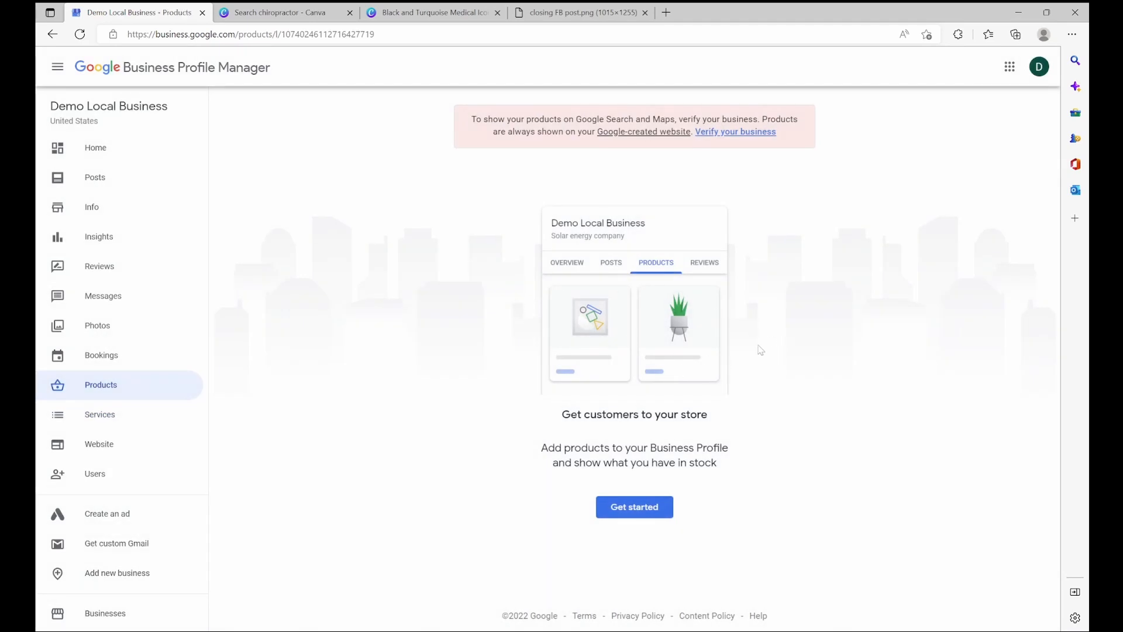
{"action": "left_click", "coordinate": [642, 502]}
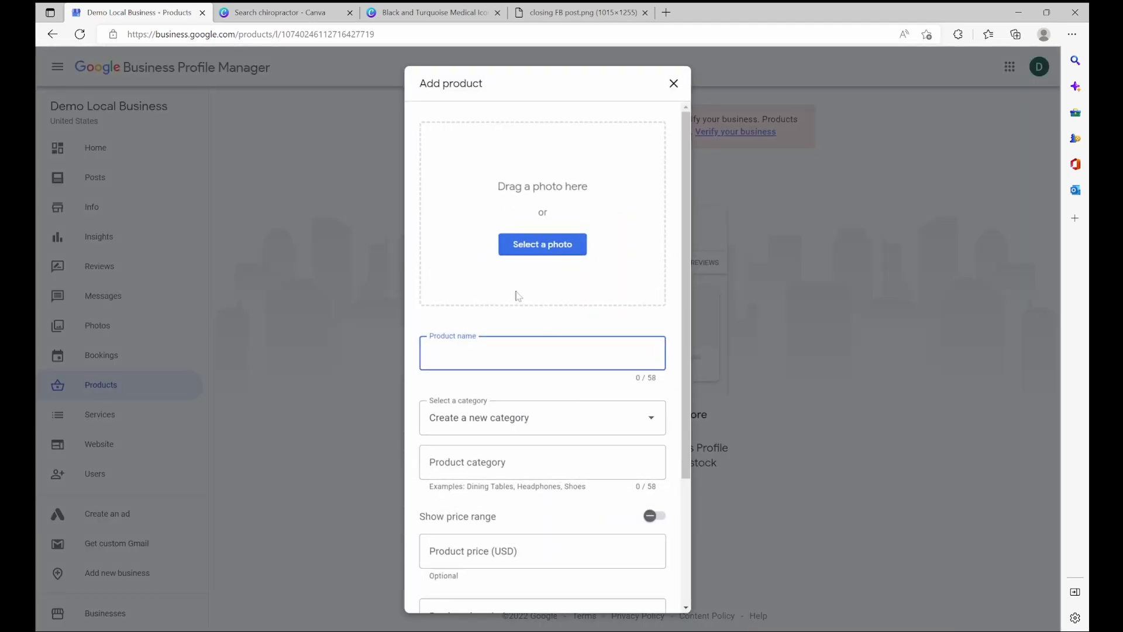
{"action": "scroll", "coordinate": [511, 344], "scroll_direction": "down", "scroll_amount": 1}
{"action": "left_click", "coordinate": [510, 344]}
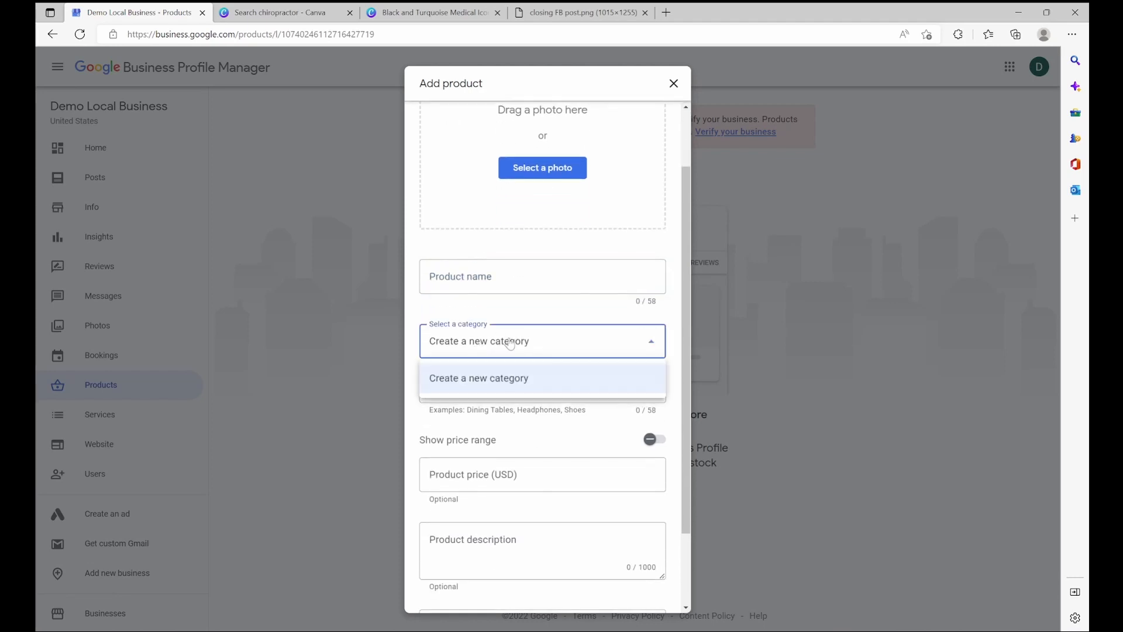
{"action": "left_click", "coordinate": [527, 381]}
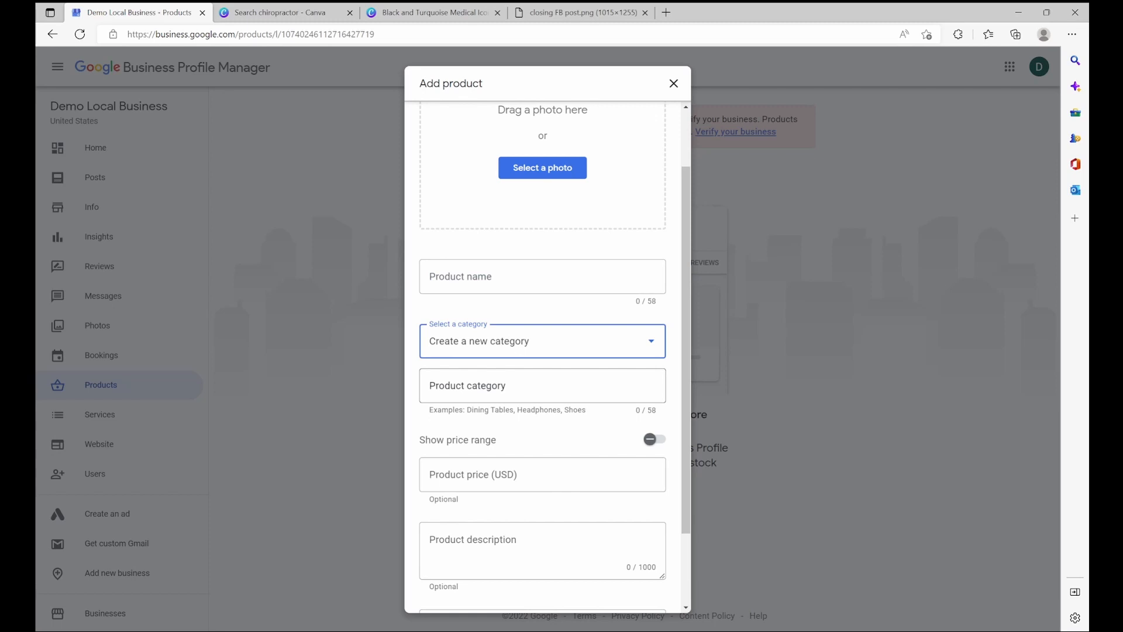
{"action": "left_click", "coordinate": [527, 385]}
{"action": "type", "text": "Chiropracti"}
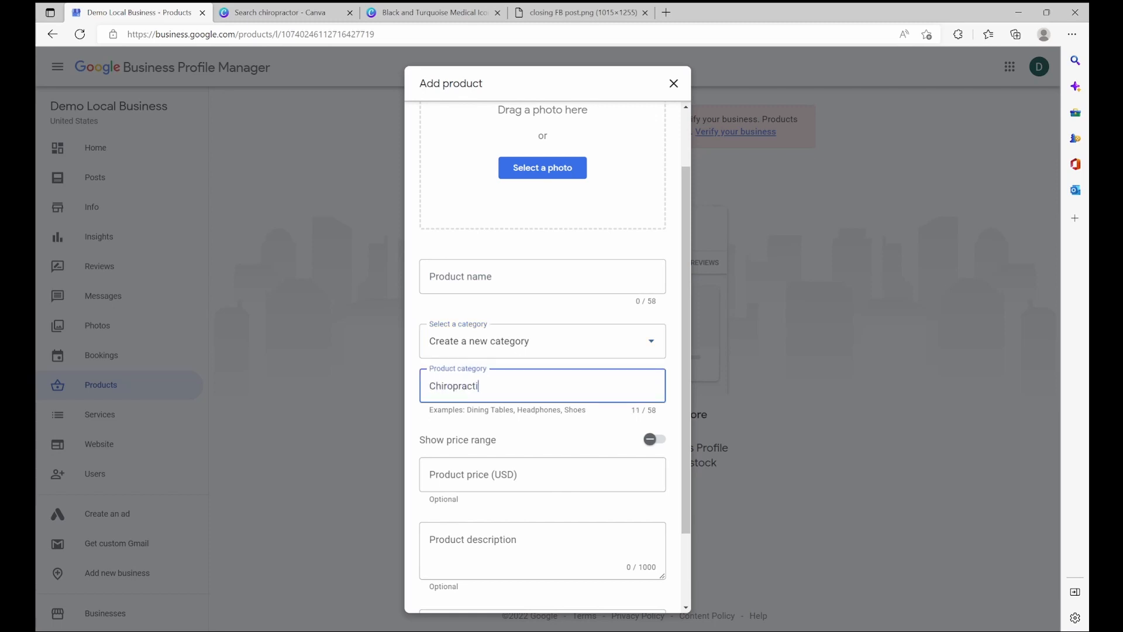
{"action": "type", "text": "c Services"}
Name the new product Chiropractic Adjustment
{"action": "left_click", "coordinate": [479, 276]}
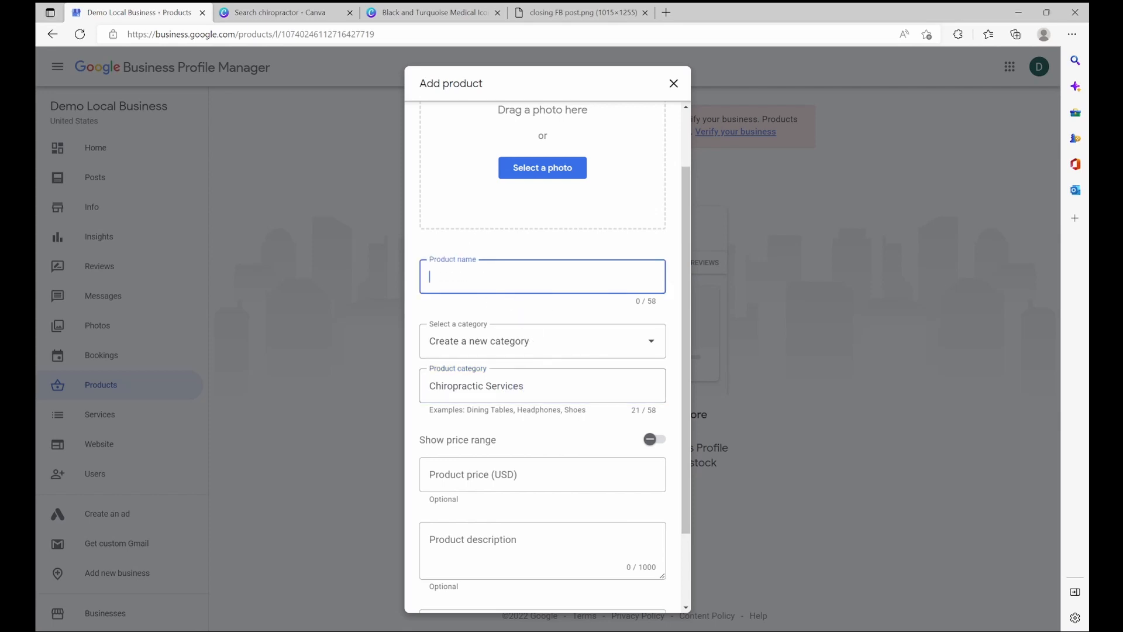
{"action": "left_click", "coordinate": [560, 346]}
{"action": "left_click", "coordinate": [552, 350]}
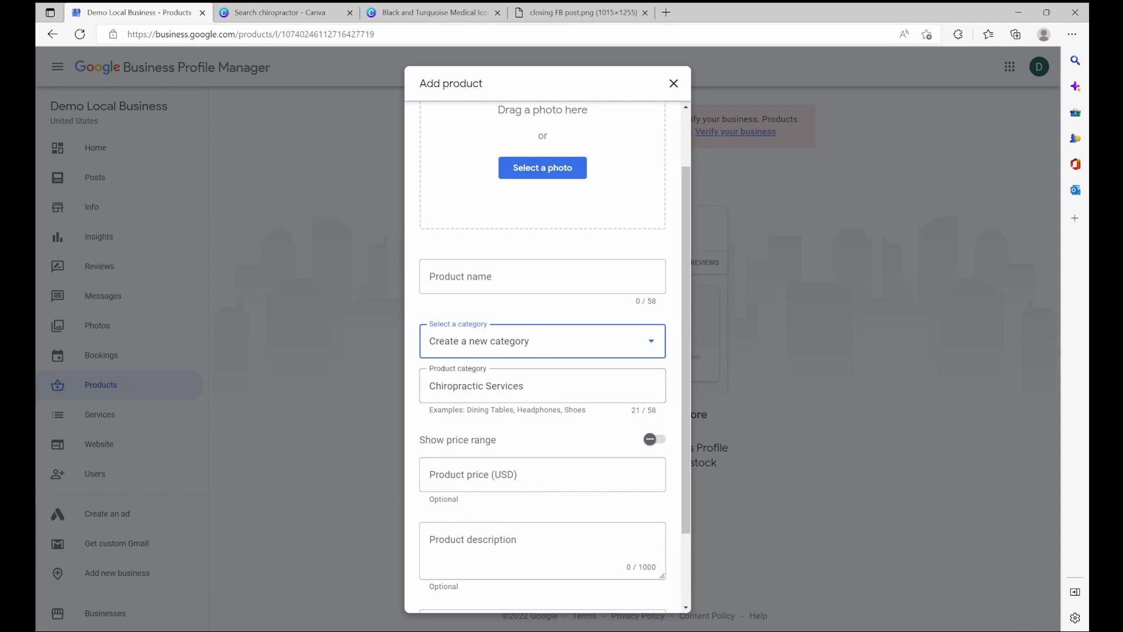
{"action": "left_click", "coordinate": [480, 277]}
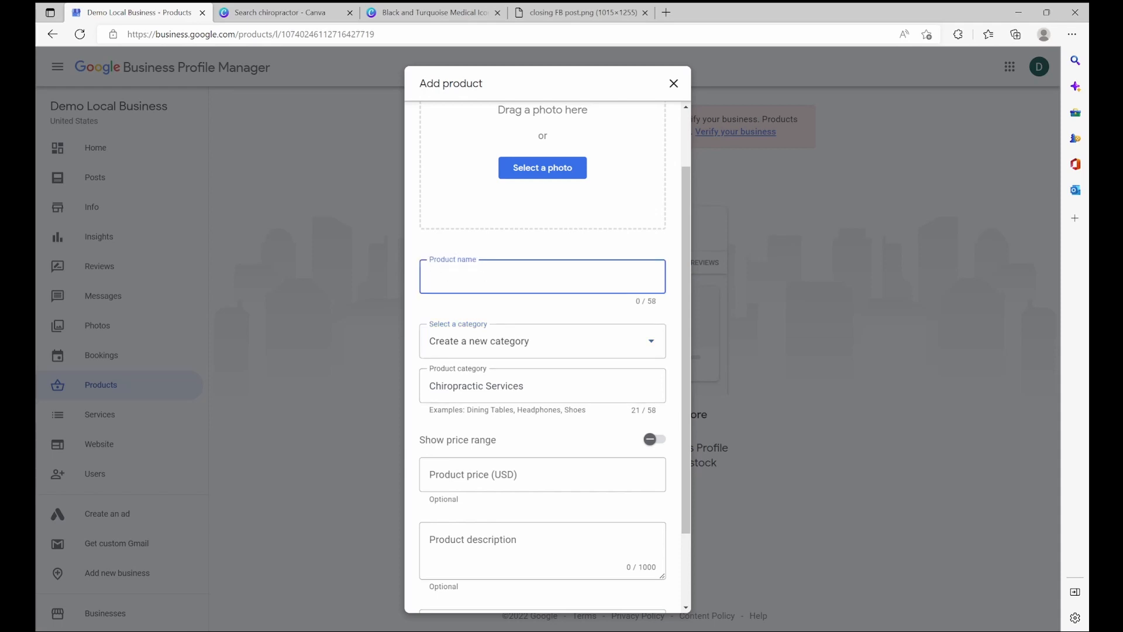
{"action": "type", "text": "Chiropractic Adjustment"}
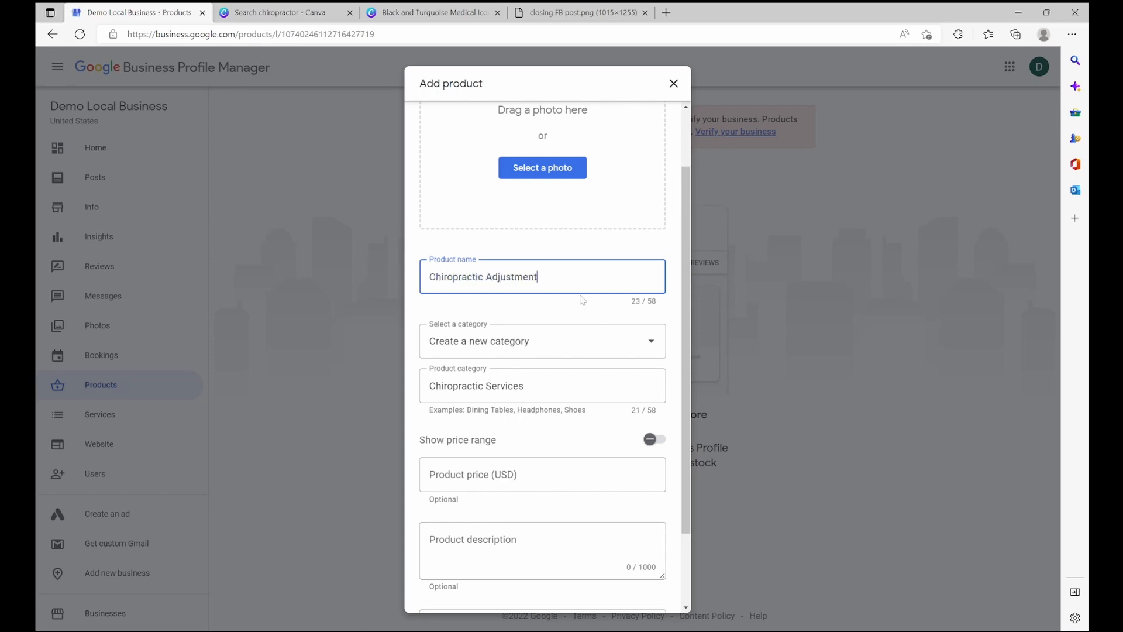
{"action": "scroll", "coordinate": [590, 319], "scroll_direction": "down", "scroll_amount": 1}
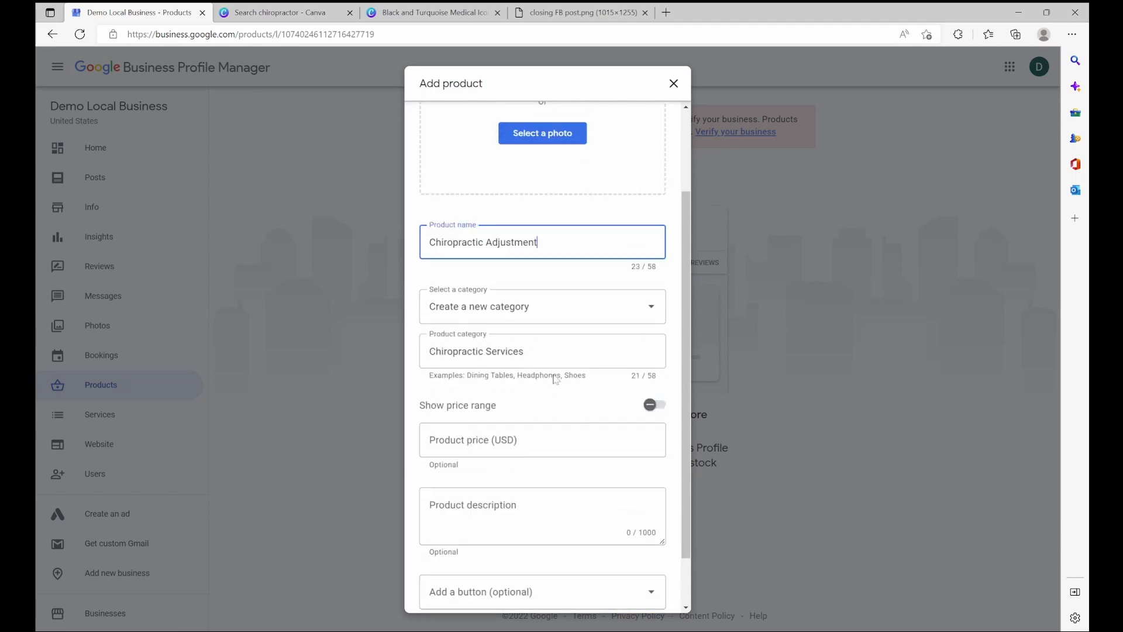
{"action": "scroll", "coordinate": [556, 379], "scroll_direction": "up", "scroll_amount": 3}
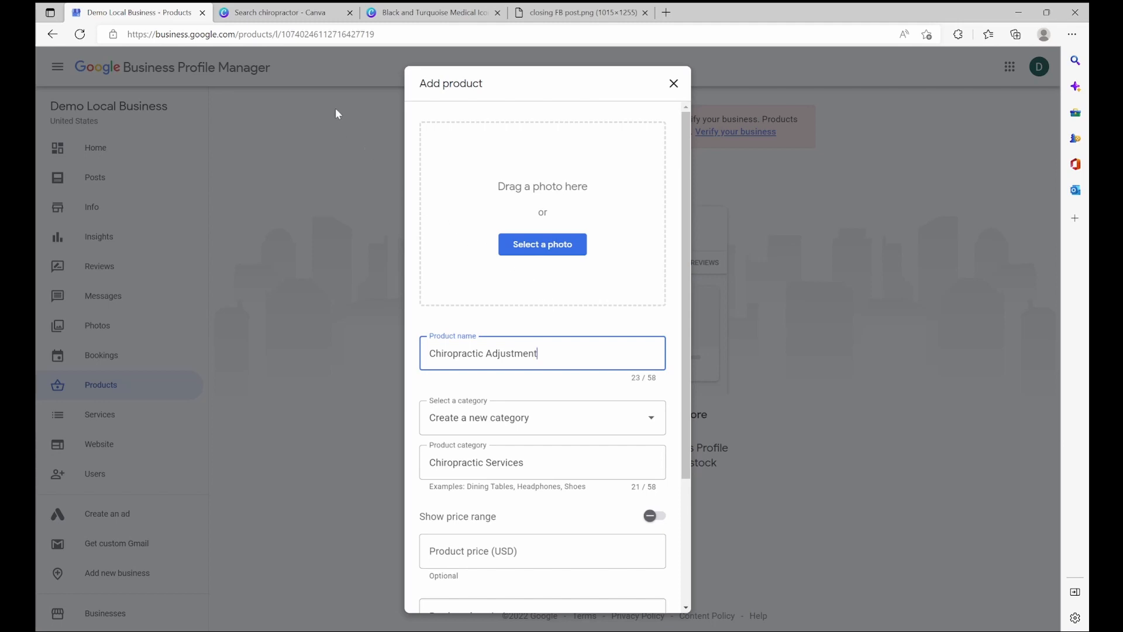
Switch to Canva and examine the chiropractor templates and the ADJUSTMENTS heading of the black and turquoise business card design
{"action": "left_click", "coordinate": [305, 12]}
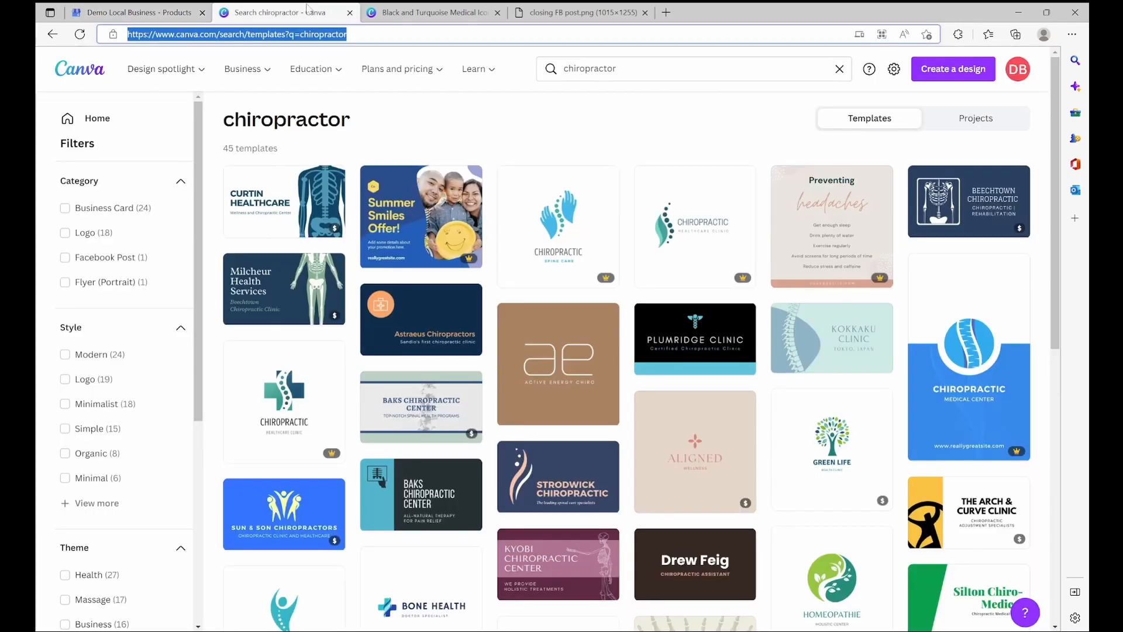
{"action": "left_click", "coordinate": [550, 139]}
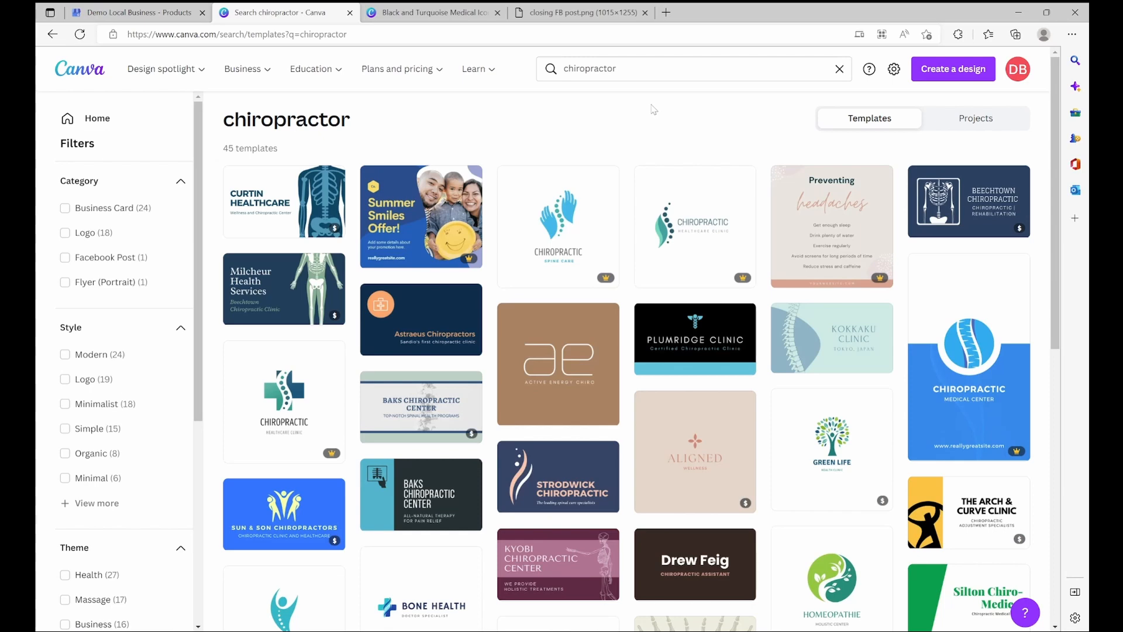
{"action": "left_click", "coordinate": [444, 12]}
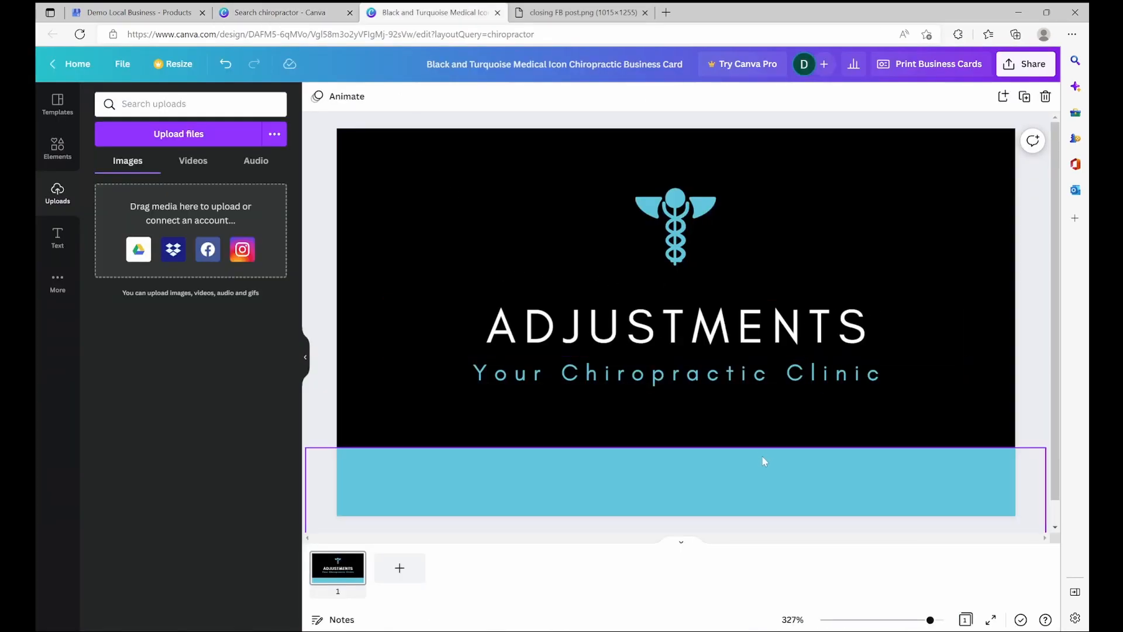
{"action": "left_click", "coordinate": [630, 334]}
{"action": "left_click", "coordinate": [677, 332]}
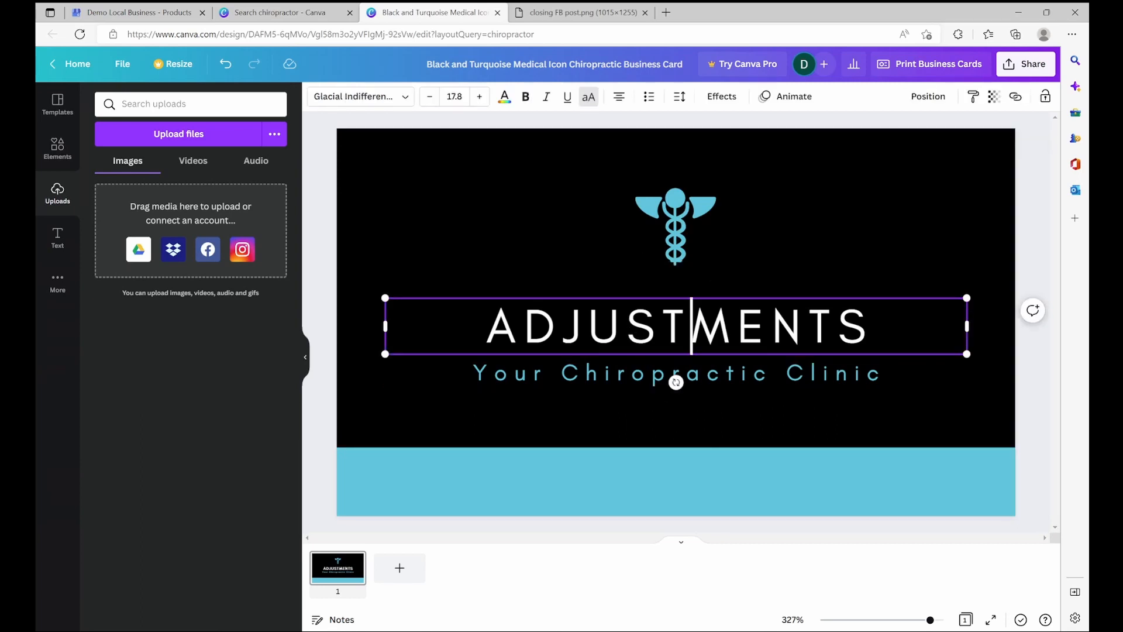
{"action": "double_click", "coordinate": [677, 331]}
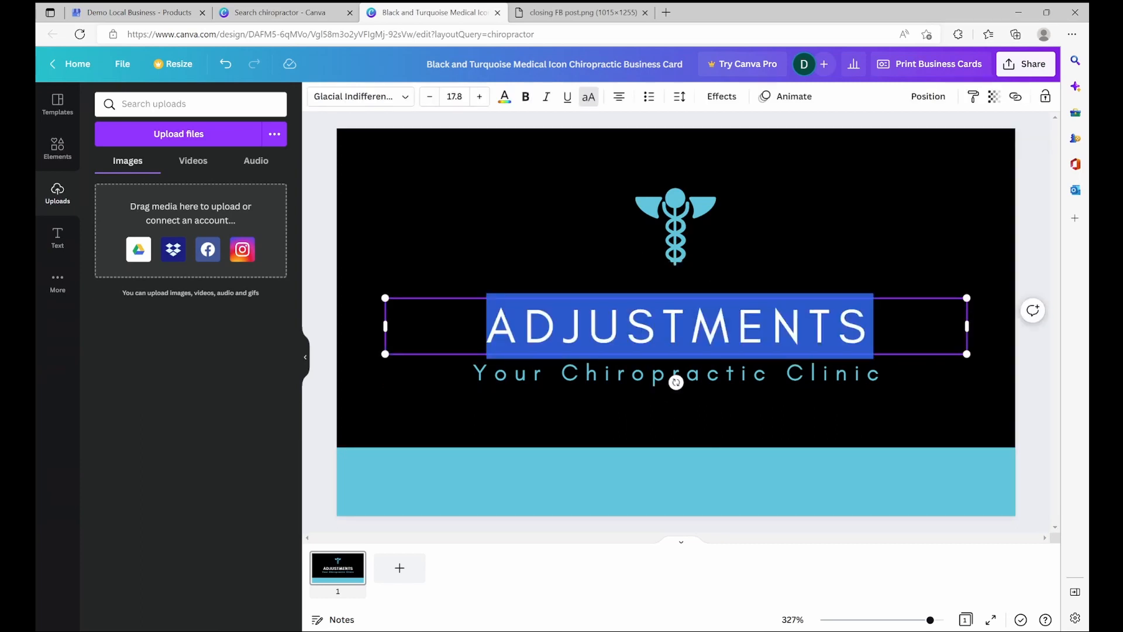
{"action": "left_click", "coordinate": [1025, 196]}
Download the business card design as a PNG and add the image as the product's photo in Google Business Profile Manager
{"action": "left_click", "coordinate": [1026, 65]}
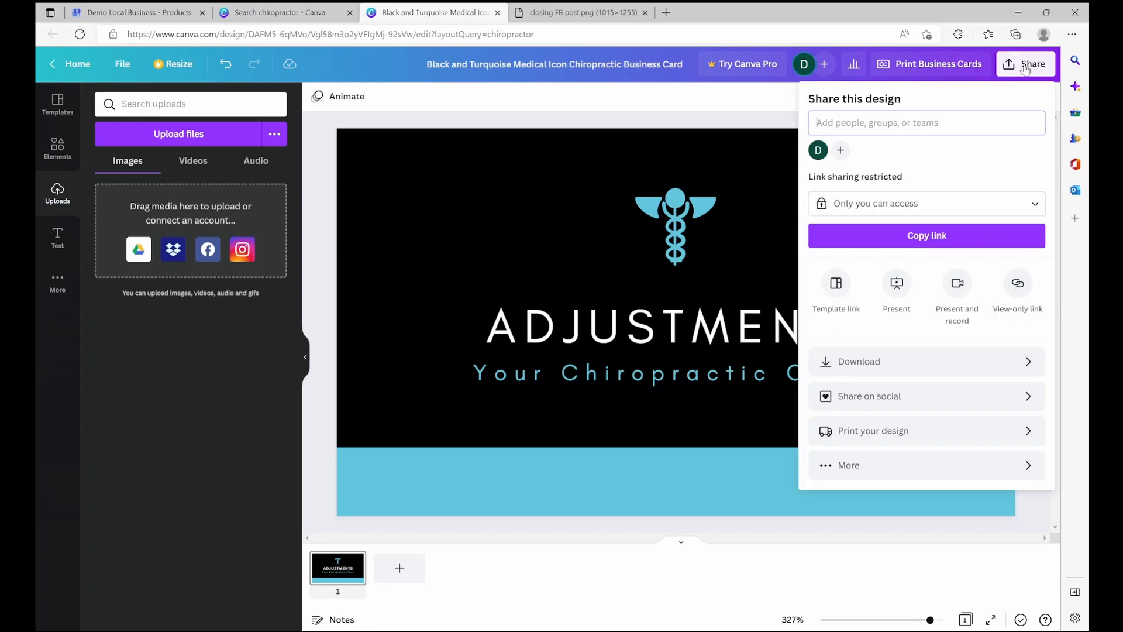
{"action": "left_click", "coordinate": [894, 362]}
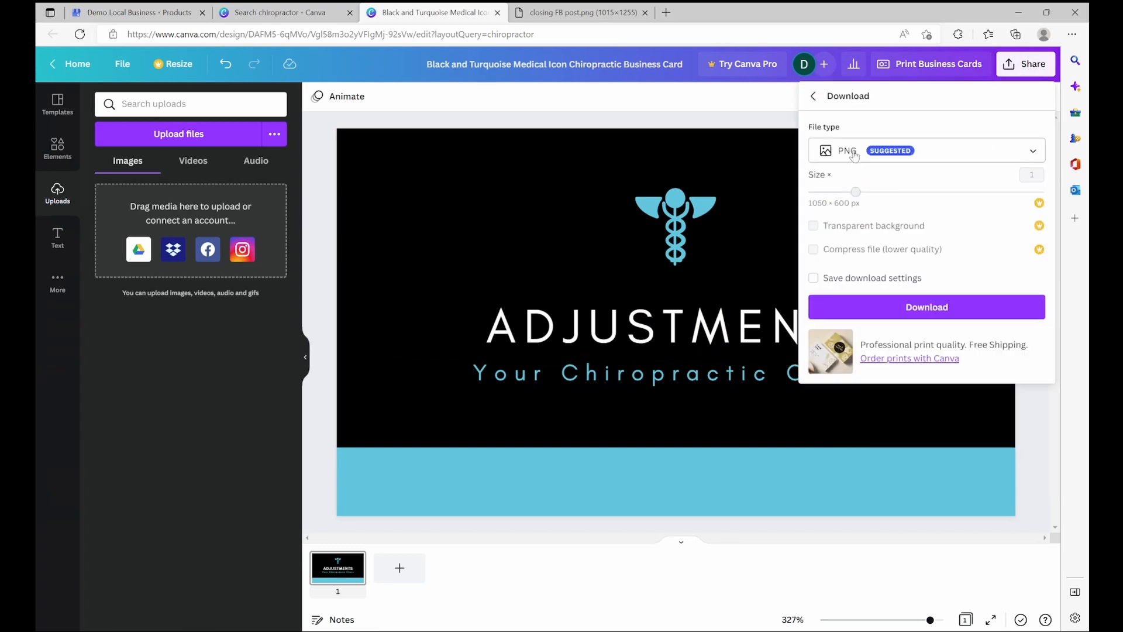
{"action": "left_click", "coordinate": [901, 305]}
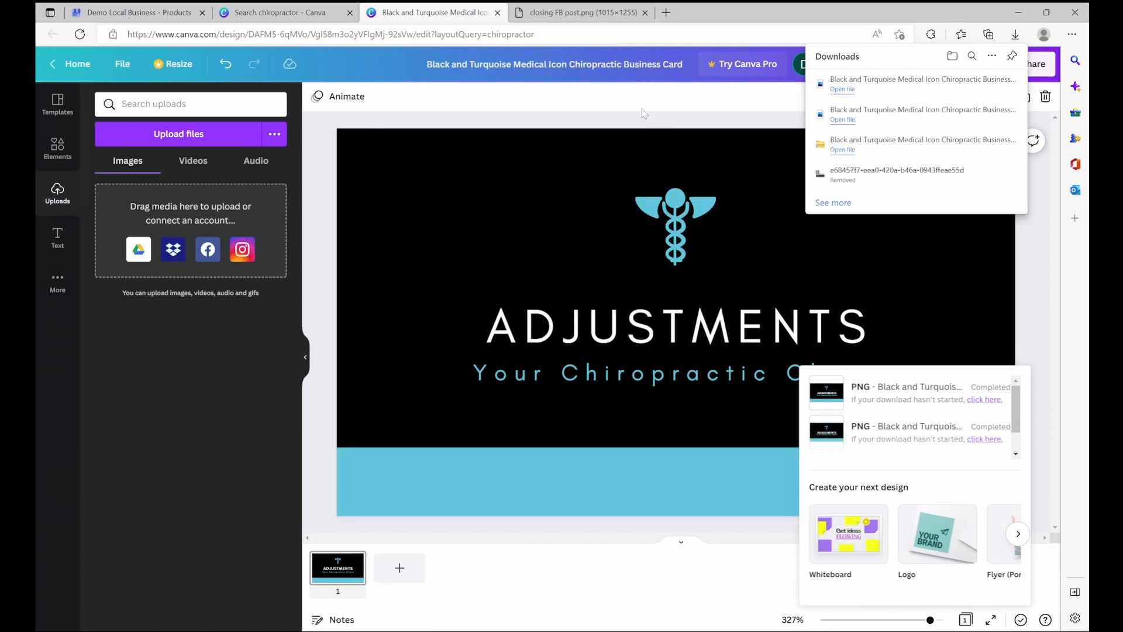
{"action": "left_click_drag", "start_coordinate": [916, 87], "coordinate": [557, 205]}
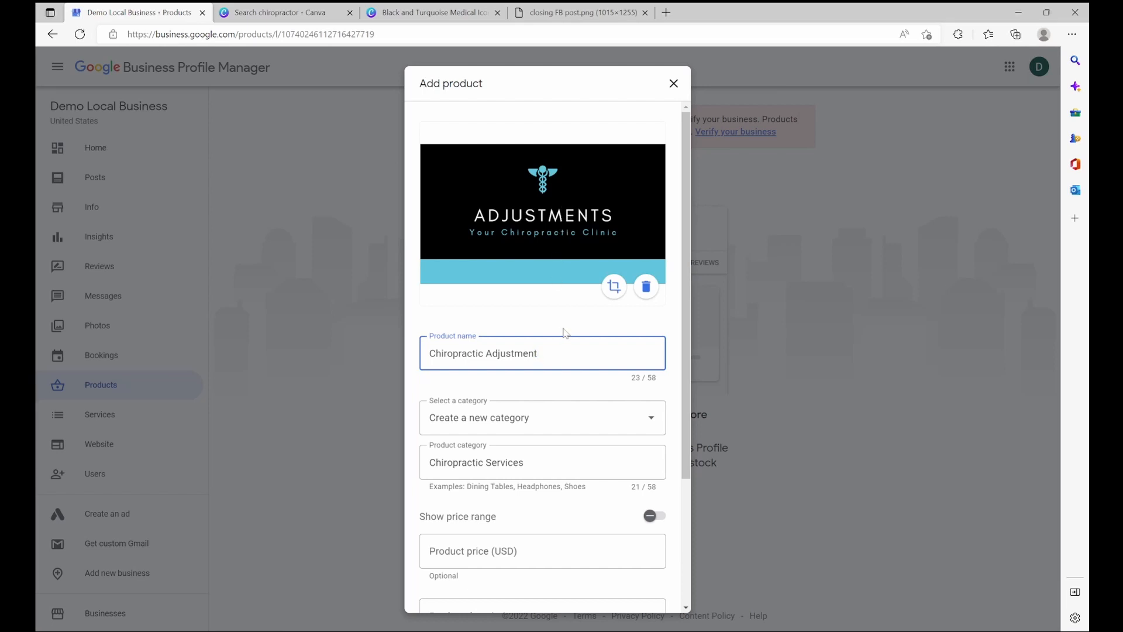
Replace the main heading of the Canva business card design with MASSAGES
{"action": "scroll", "coordinate": [572, 323], "scroll_direction": "down", "scroll_amount": 3}
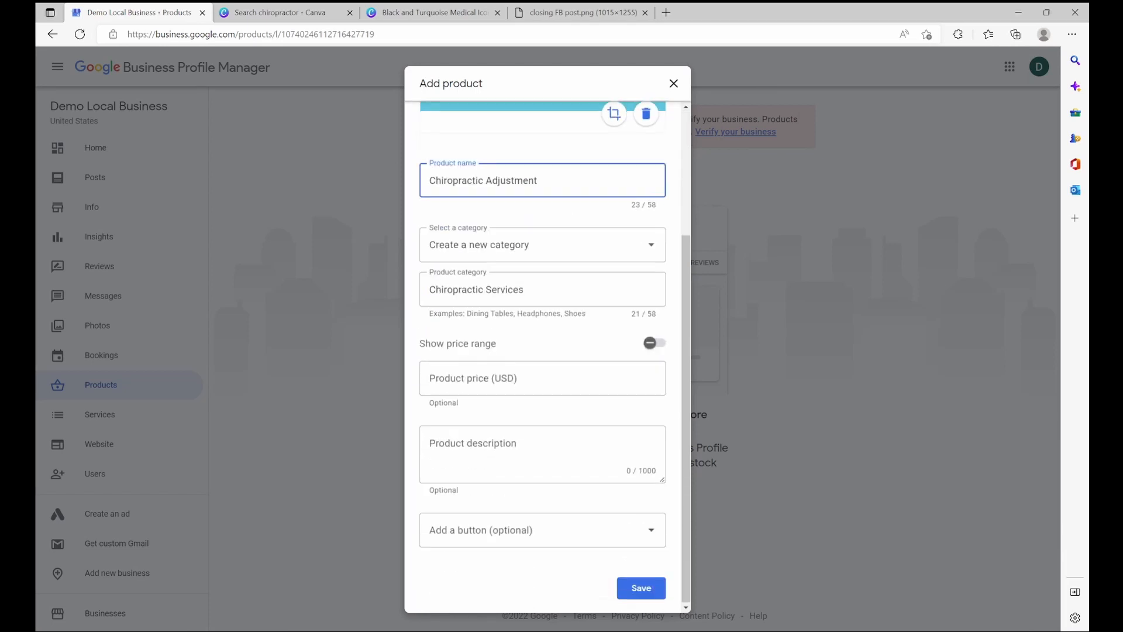
{"action": "left_click", "coordinate": [397, 12]}
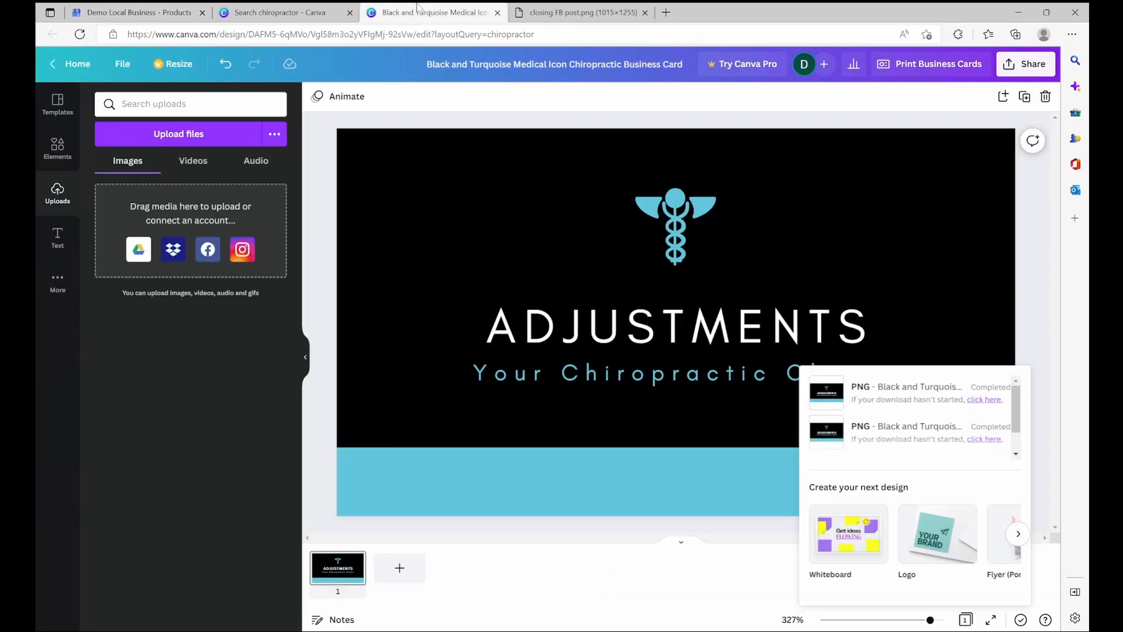
{"action": "left_click", "coordinate": [589, 326]}
{"action": "key", "text": "ctrl+a"}
{"action": "type", "text": "MASSAGES"}
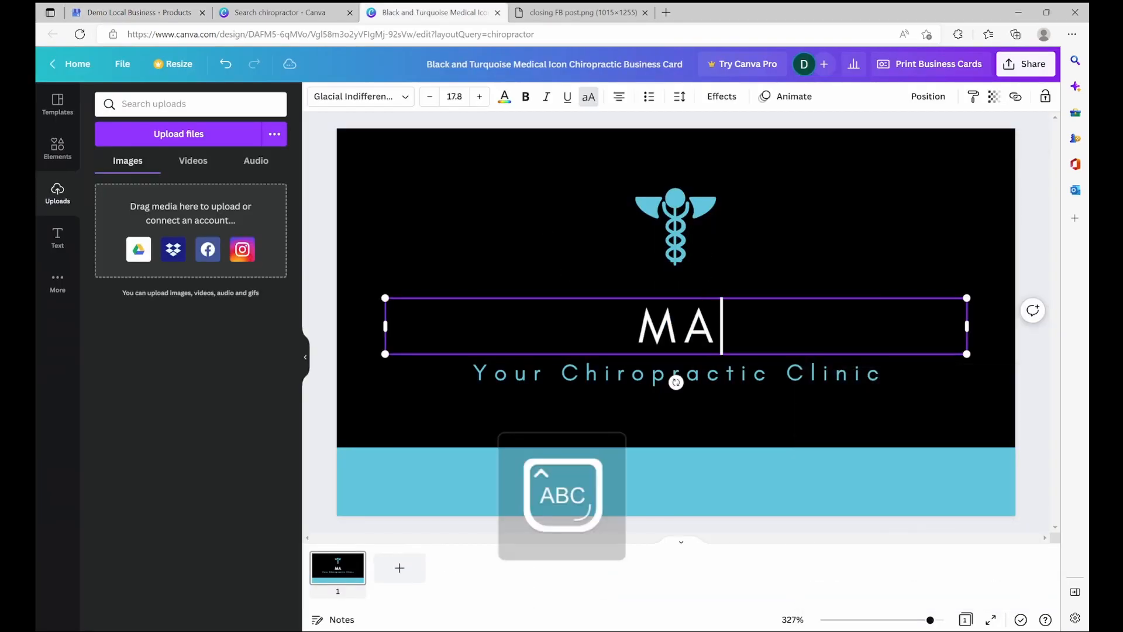
{"action": "key", "text": "Caps_Lock"}
Return to Google Business Profile Manager and save the Chiropractic Adjustment product
{"action": "left_click", "coordinate": [135, 12]}
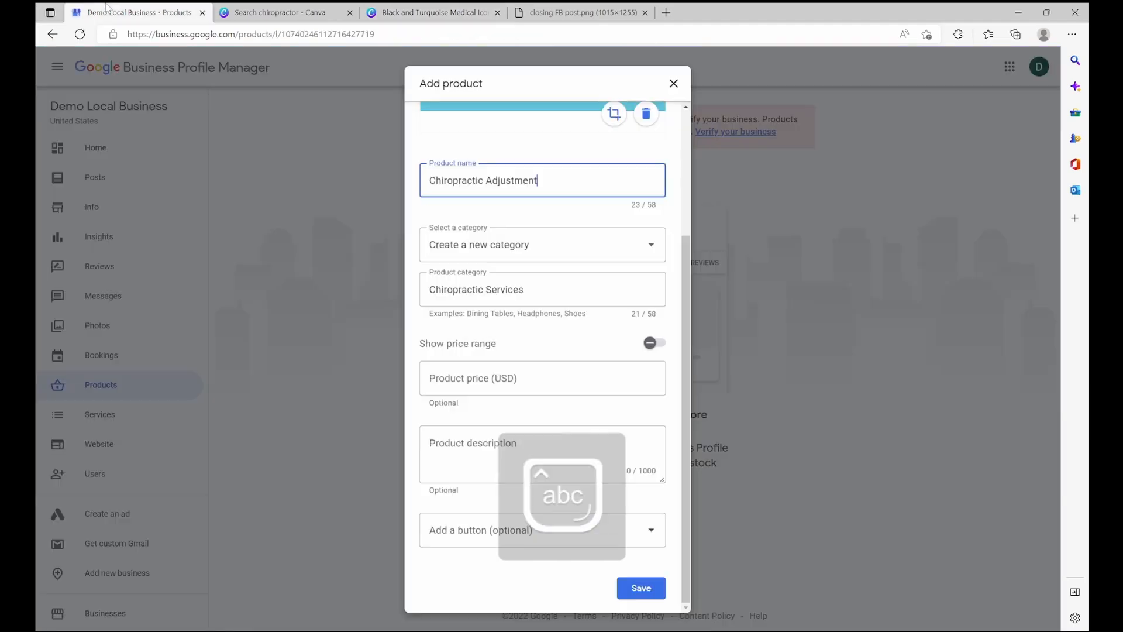
{"action": "scroll", "coordinate": [615, 404], "scroll_direction": "up", "scroll_amount": 2}
{"action": "scroll", "coordinate": [609, 386], "scroll_direction": "down", "scroll_amount": 3}
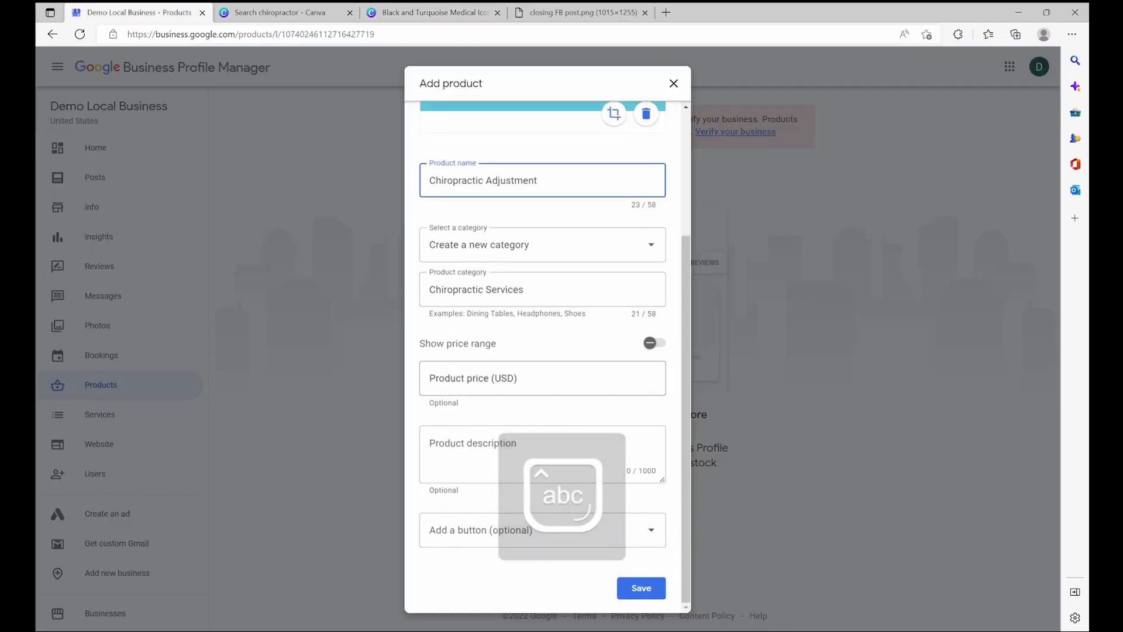
{"action": "left_click", "coordinate": [639, 586]}
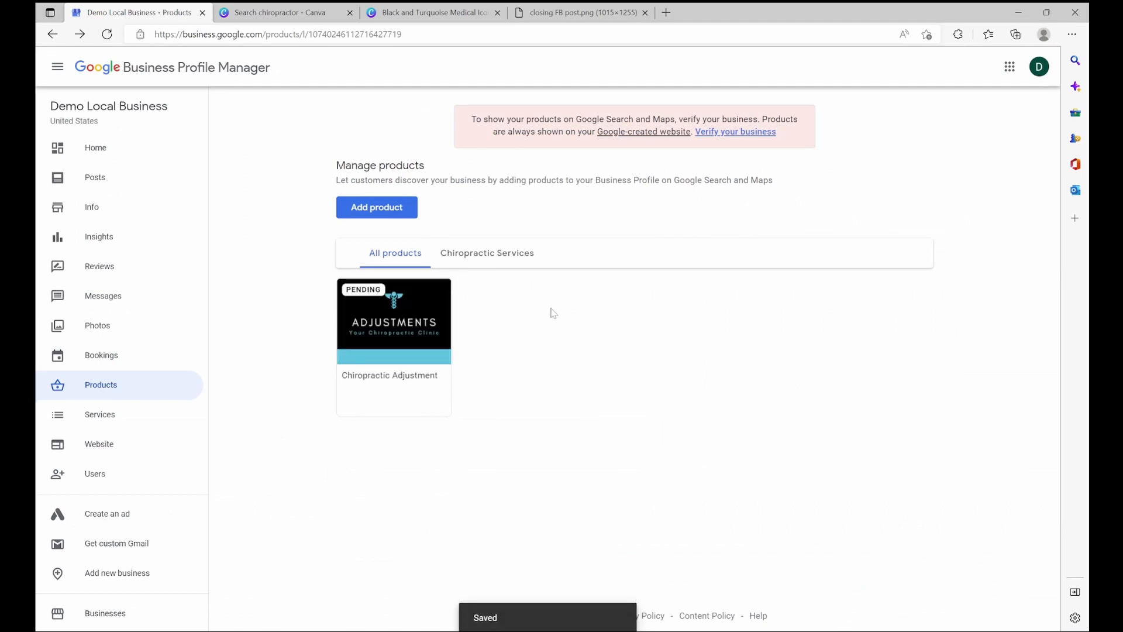
{"action": "key", "text": "Caps_Lock"}
{"action": "key", "text": "Caps_Lock"}
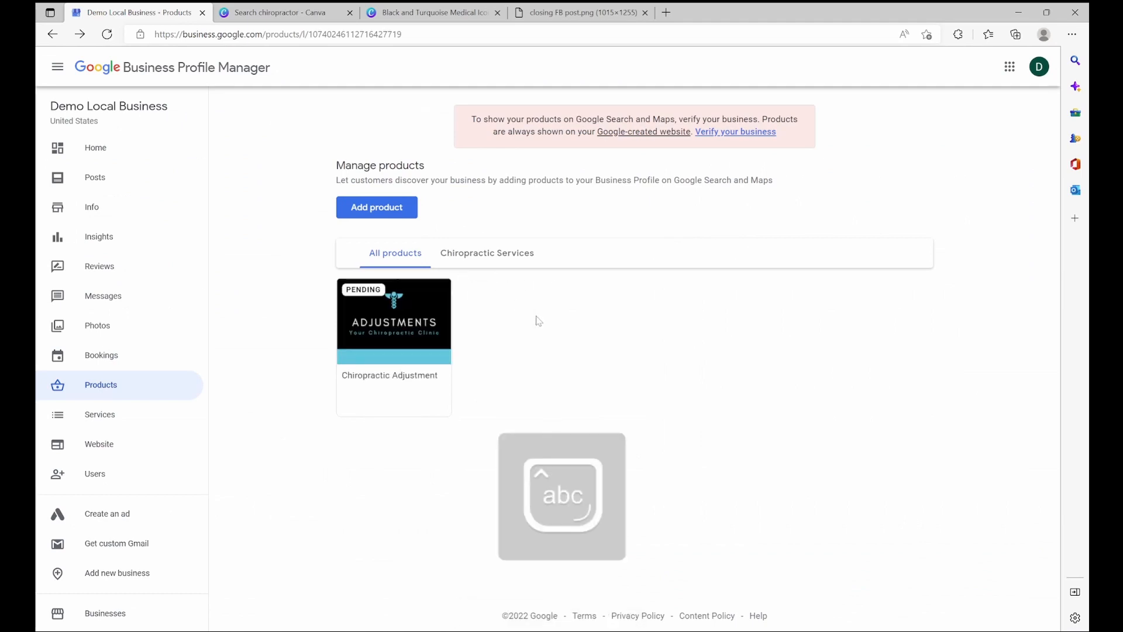
Go to the profile's posts, dismiss the offer introduction, and start a first post to view its Offer and What's New types
{"action": "left_click", "coordinate": [108, 178]}
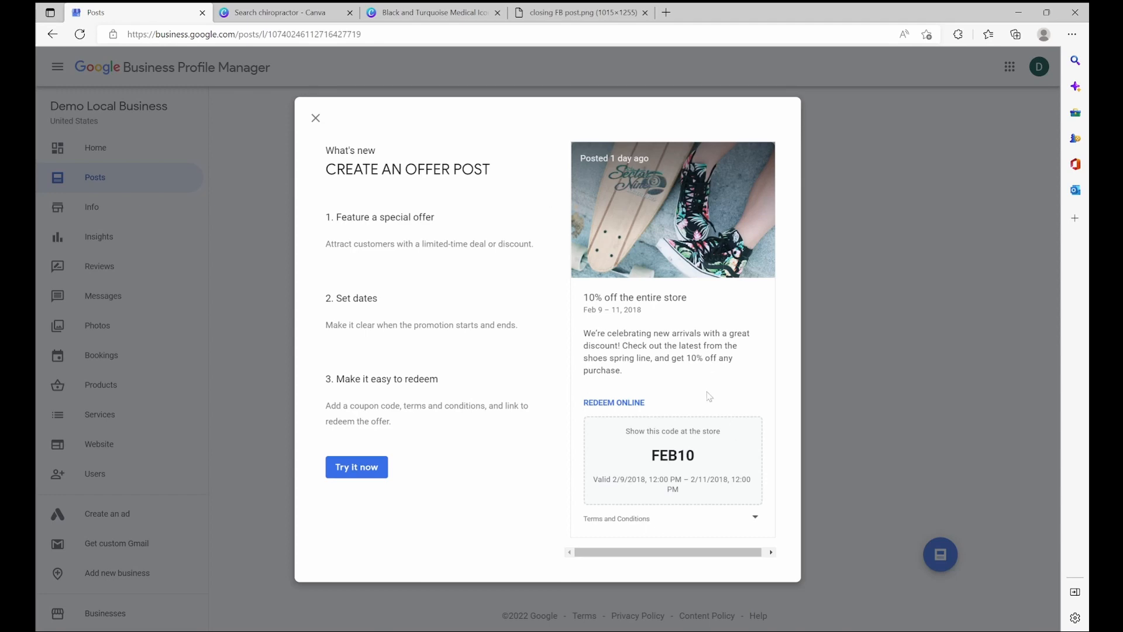
{"action": "left_click", "coordinate": [316, 117]}
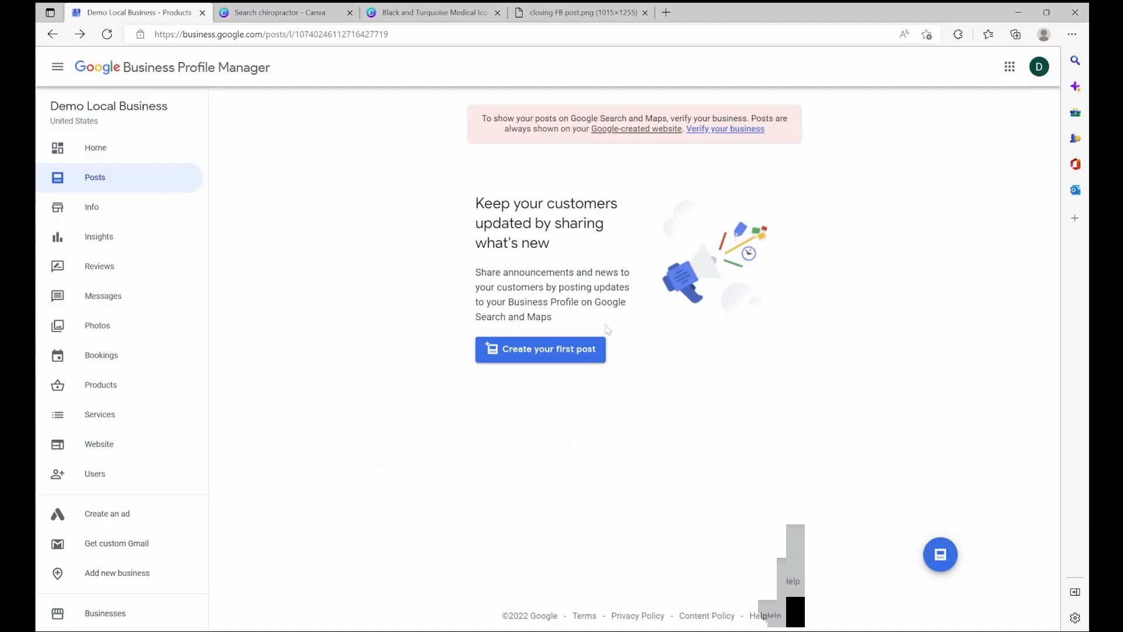
{"action": "left_click", "coordinate": [554, 352]}
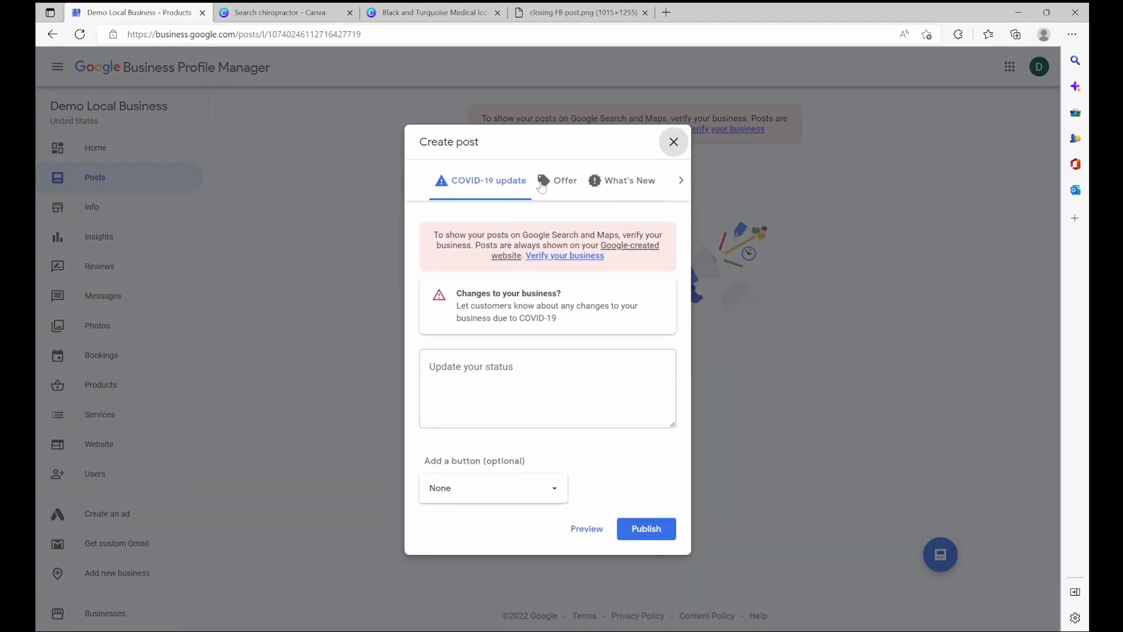
{"action": "left_click", "coordinate": [563, 185]}
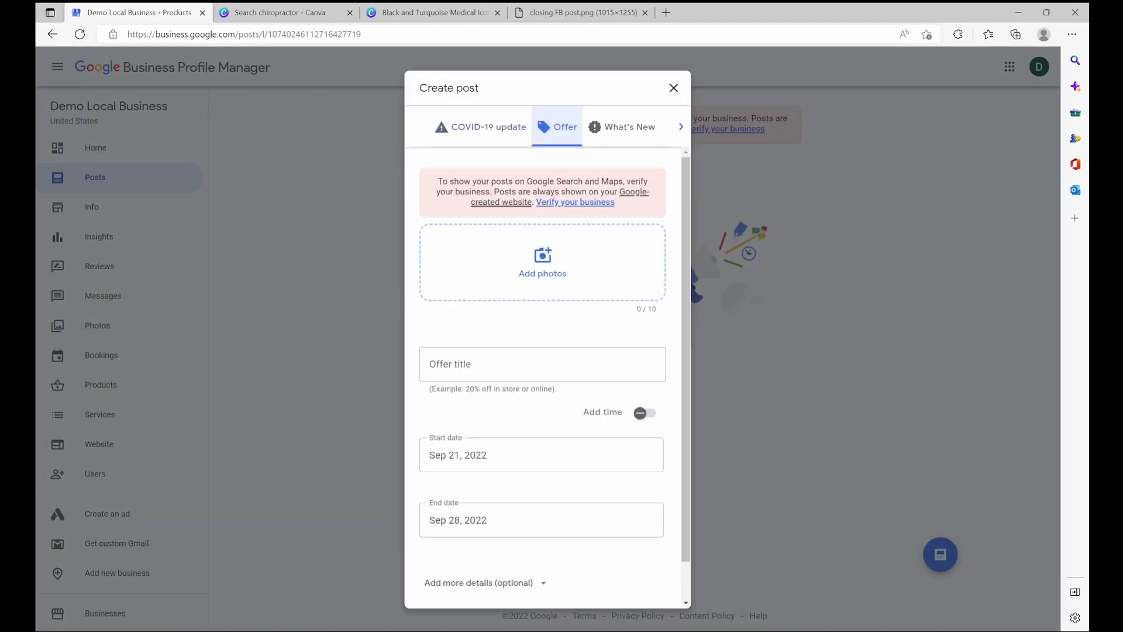
{"action": "left_click", "coordinate": [605, 126]}
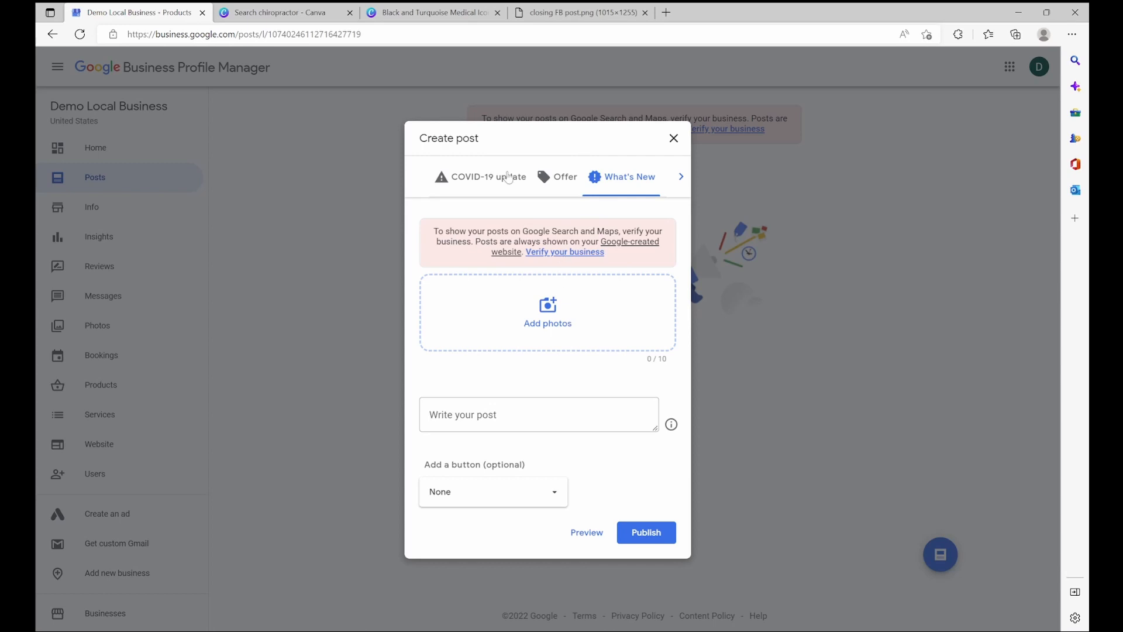
Examine the sample image closing FB post.png, the Canva chiropractor templates and the MASSAGES design as possible post content
{"action": "left_click", "coordinate": [566, 8]}
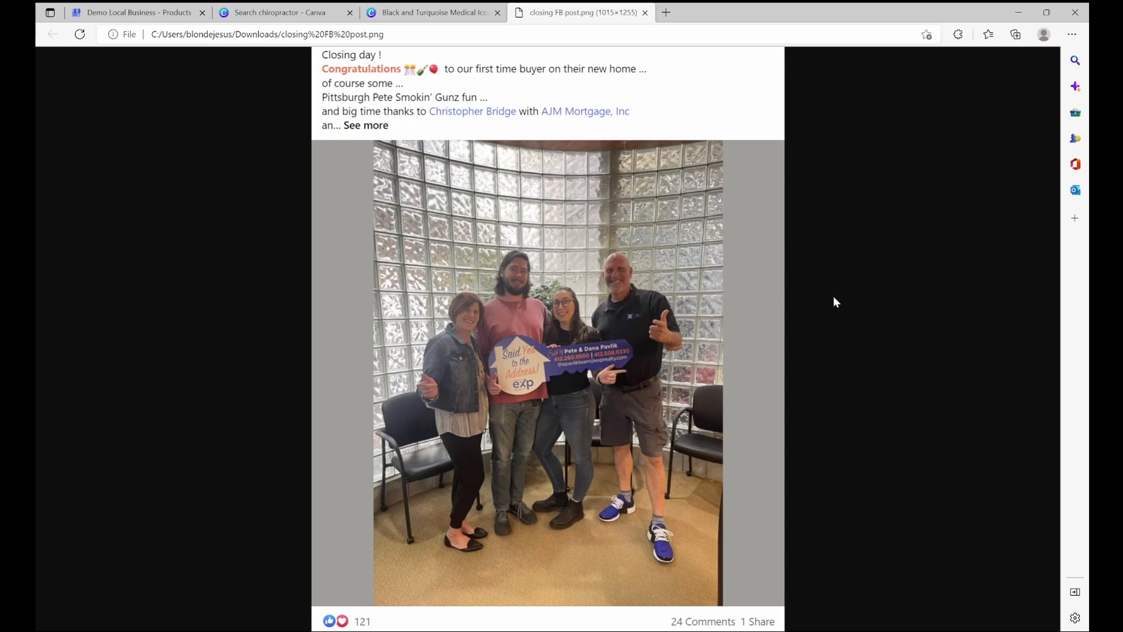
{"action": "left_click", "coordinate": [155, 8]}
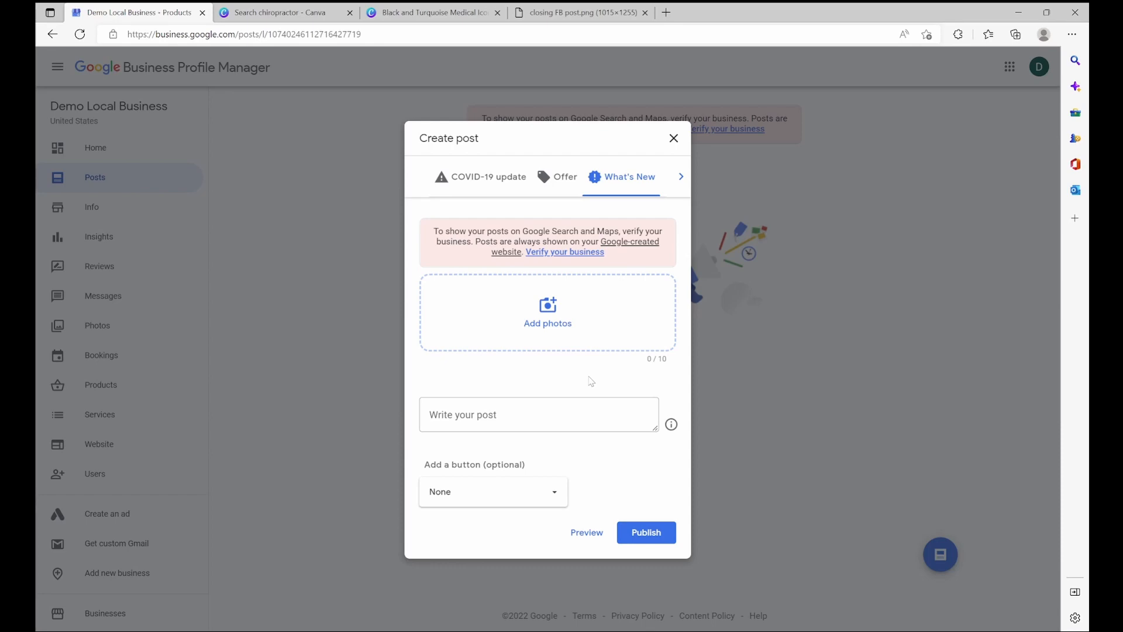
{"action": "left_click", "coordinate": [281, 12]}
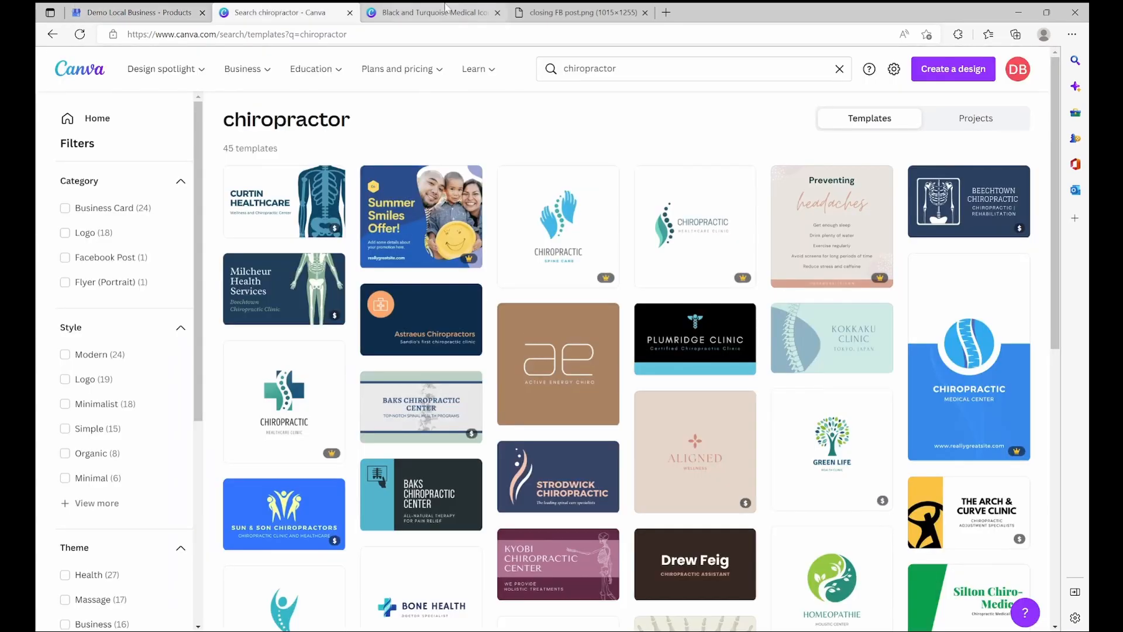
{"action": "left_click", "coordinate": [450, 12]}
{"action": "key", "text": "ctrl+a"}
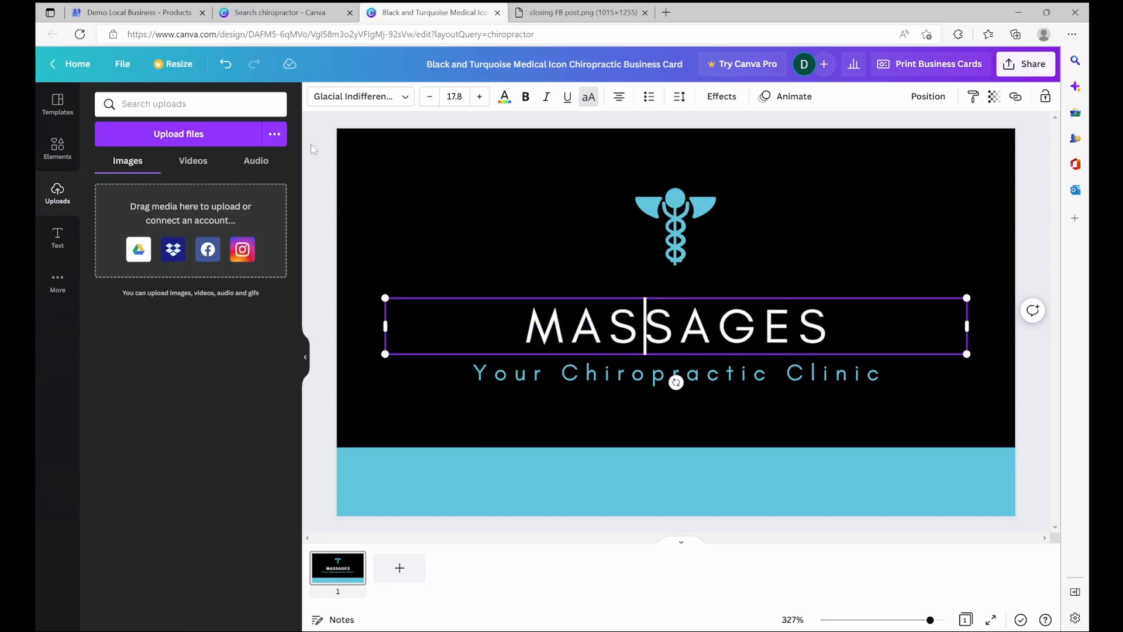
Return to Google Business Profile Manager, close the empty post without publishing, and view the profile's reviews
{"action": "left_click", "coordinate": [130, 11]}
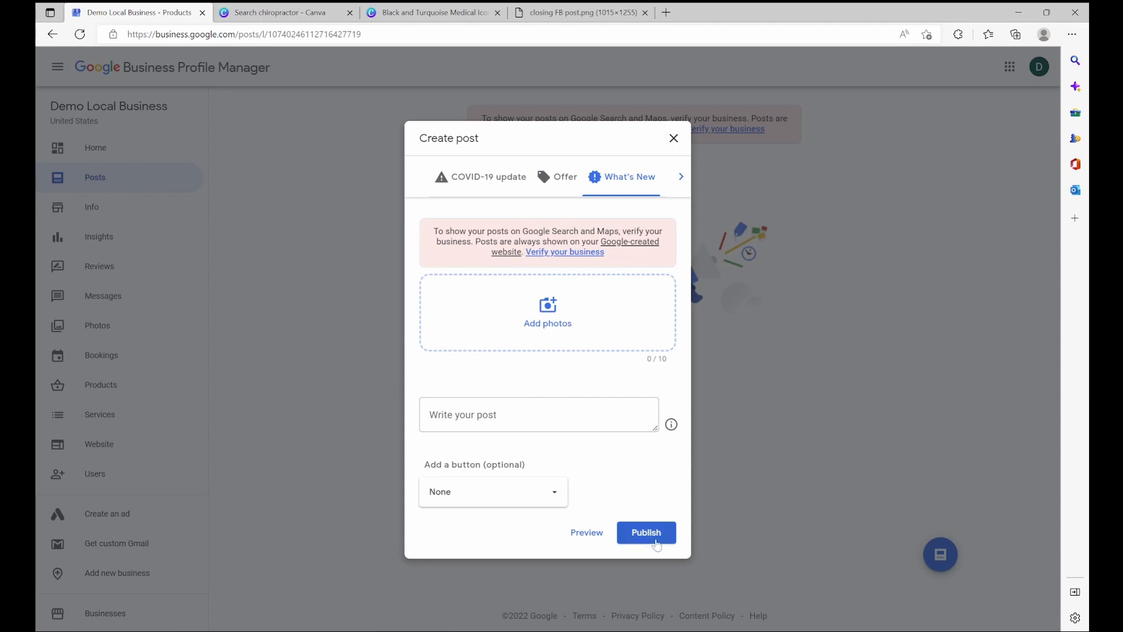
{"action": "left_click", "coordinate": [674, 139]}
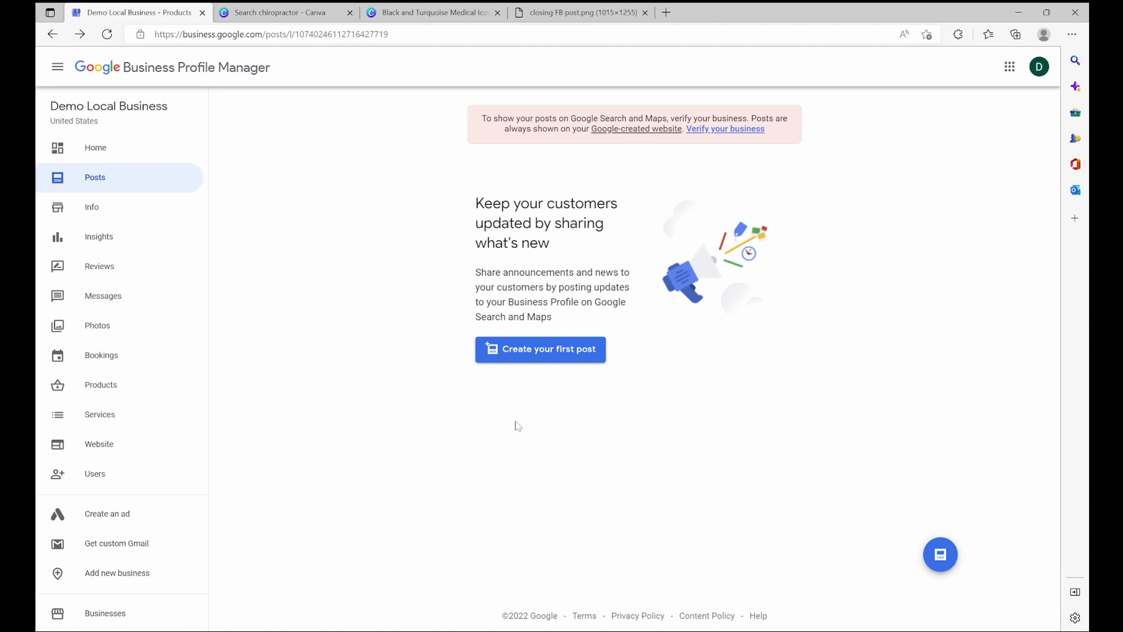
{"action": "left_click", "coordinate": [103, 267]}
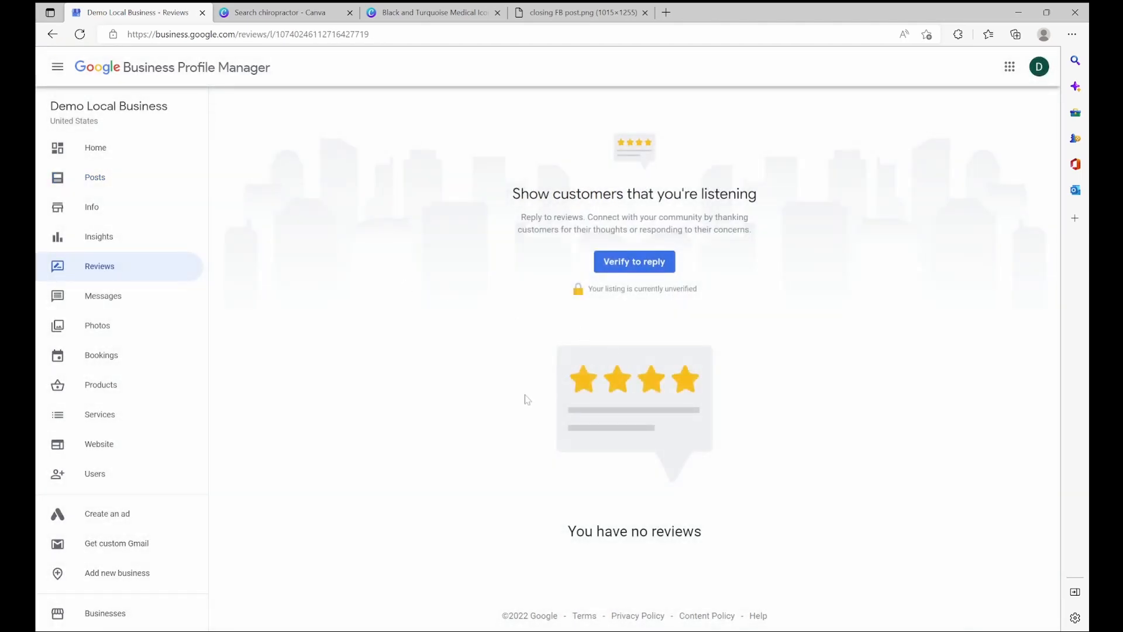